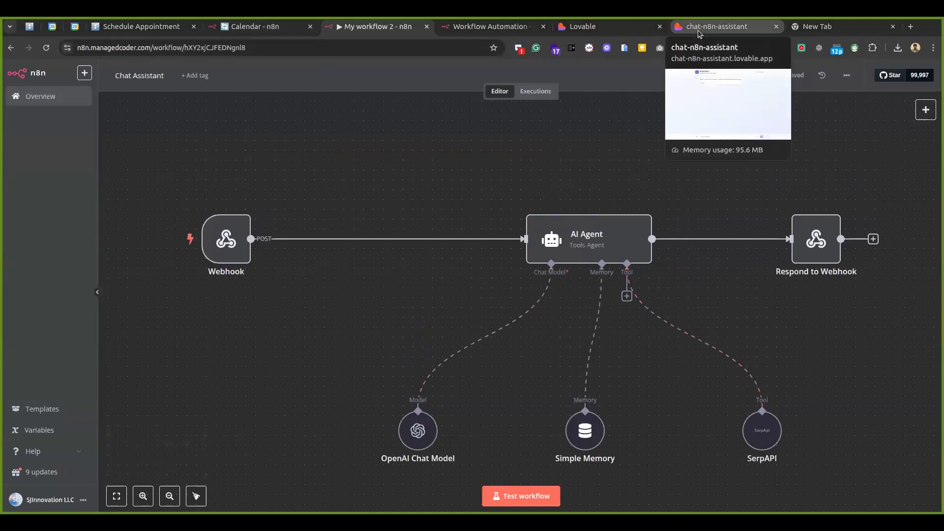
pyautogui.scroll(-1, 326, 257)
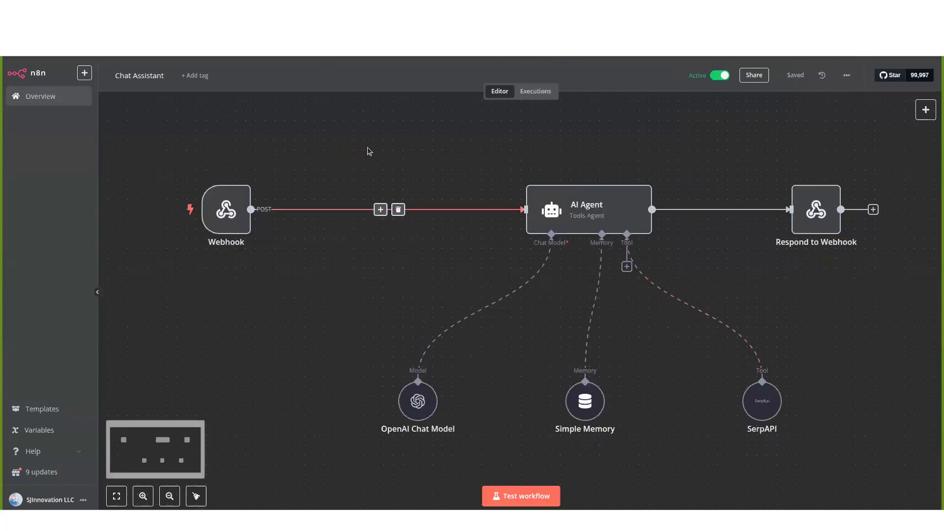
pyautogui.scroll(-1, 323, 252)
pyautogui.scroll(2, 521, 310)
pyautogui.scroll(-1, 758, 331)
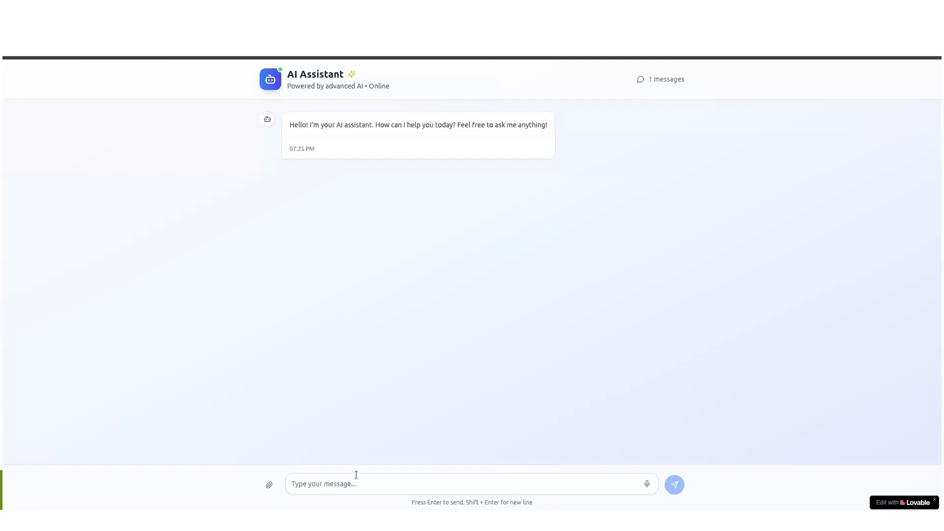
# Send the chat message "hey i need to know some details about SJ Innovation , do you about SJ innovation ?".
pyautogui.click(356, 476)
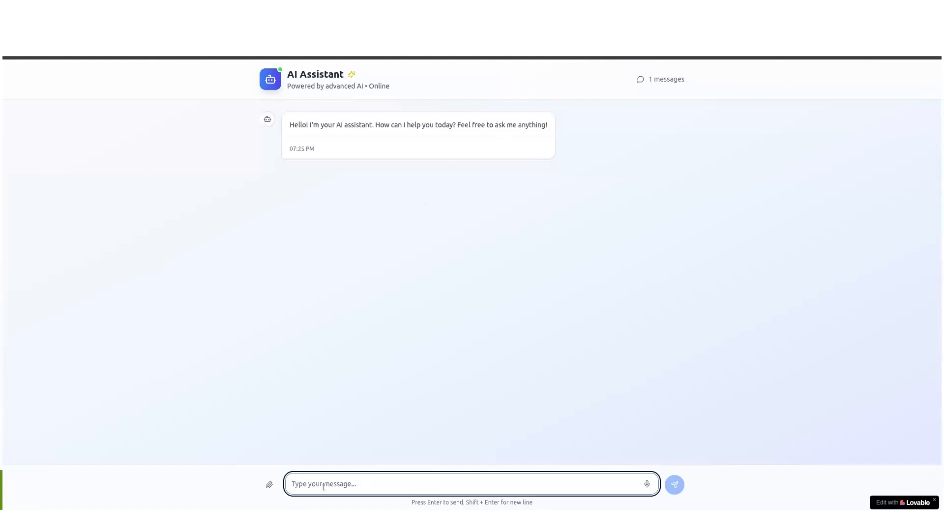
pyautogui.write('he')
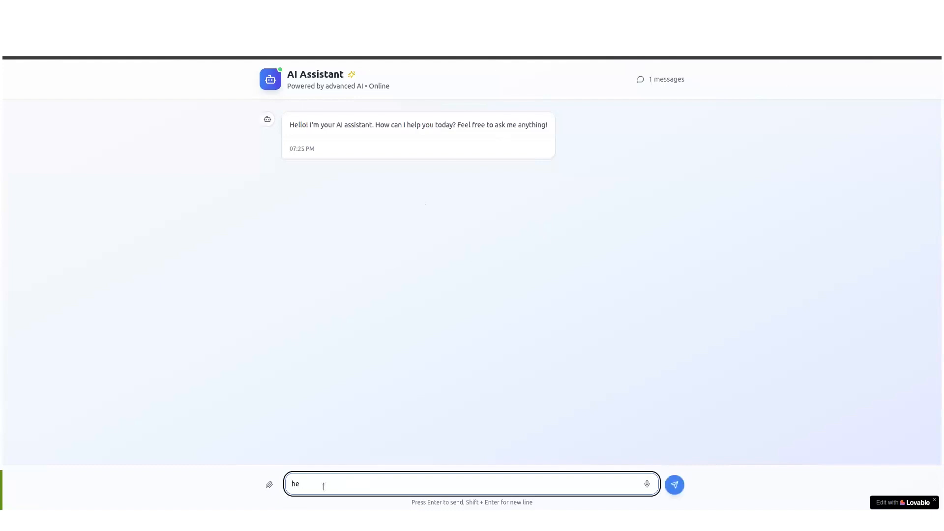
pyautogui.write('u i need to')
pyautogui.press('BackSpace')
pyautogui.press('BackSpace')
pyautogui.press('BackSpace')
pyautogui.write('some details about SJ Innovation , do you about SJ')
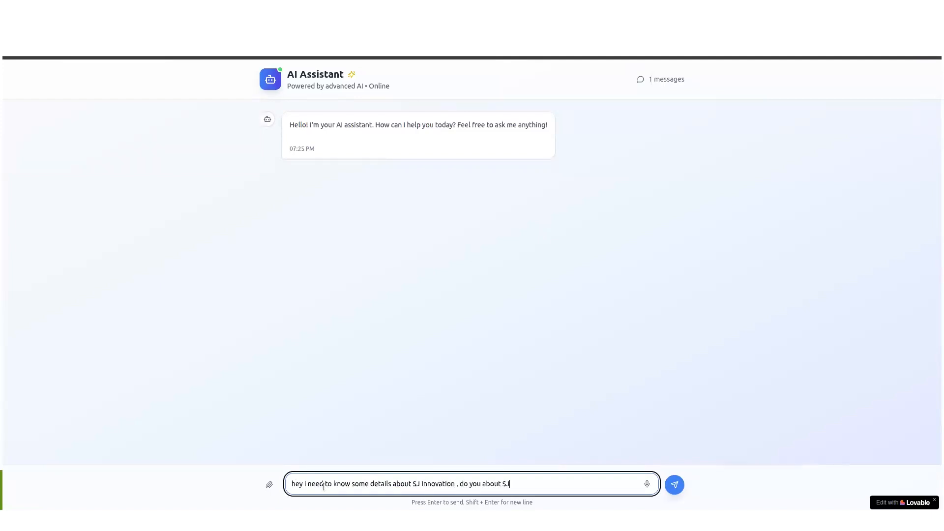
pyautogui.write('innovation ?')
pyautogui.press('Return')
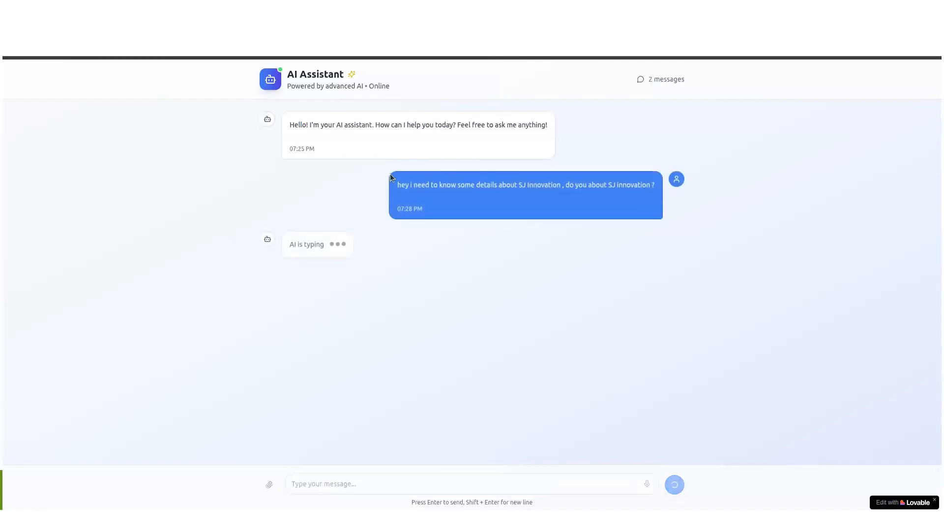
# Switch to n8n and look through the execution history of the Chat Assistant workflow.
pyautogui.moveTo(397, 181); pyautogui.dragTo(545, 186)
pyautogui.click(533, 207)
pyautogui.click(331, 57)
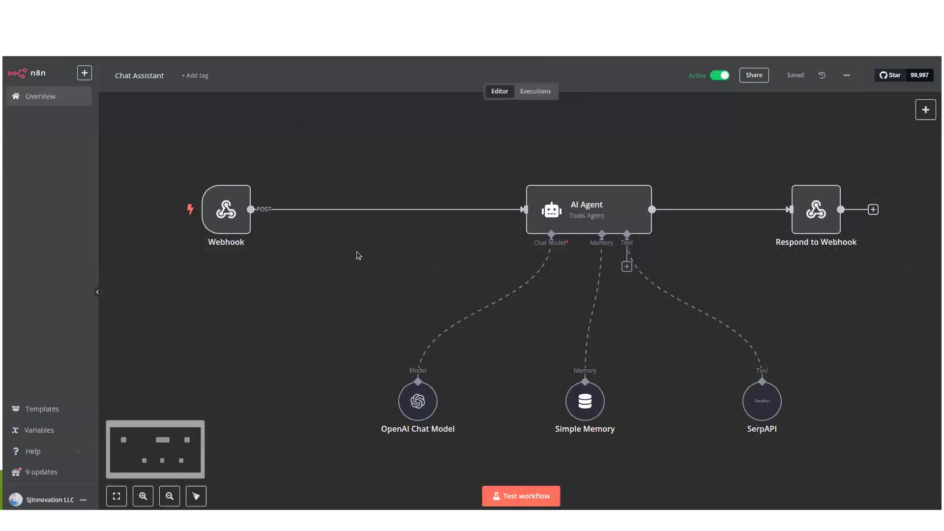
pyautogui.click(536, 91)
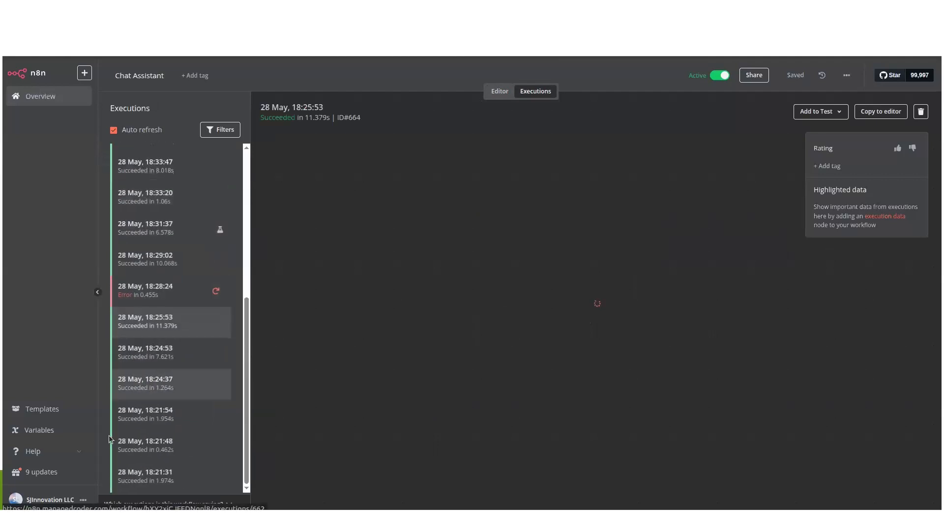
pyautogui.scroll(-7, 110, 439)
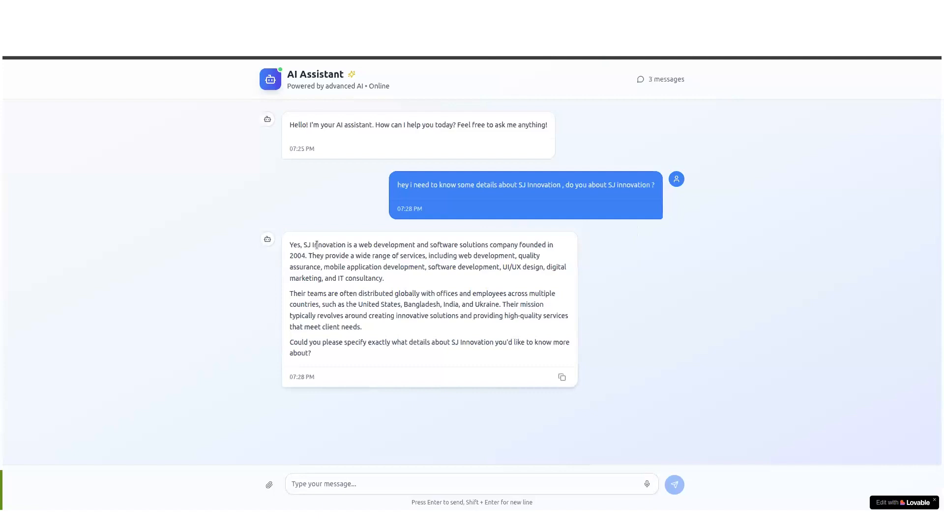
# Read the assistant's reply in the chat app and send "I need to setup CICD on my nodejs application can you help me over here".
pyautogui.moveTo(288, 245); pyautogui.dragTo(412, 346)
pyautogui.click(442, 366)
pyautogui.click(399, 482)
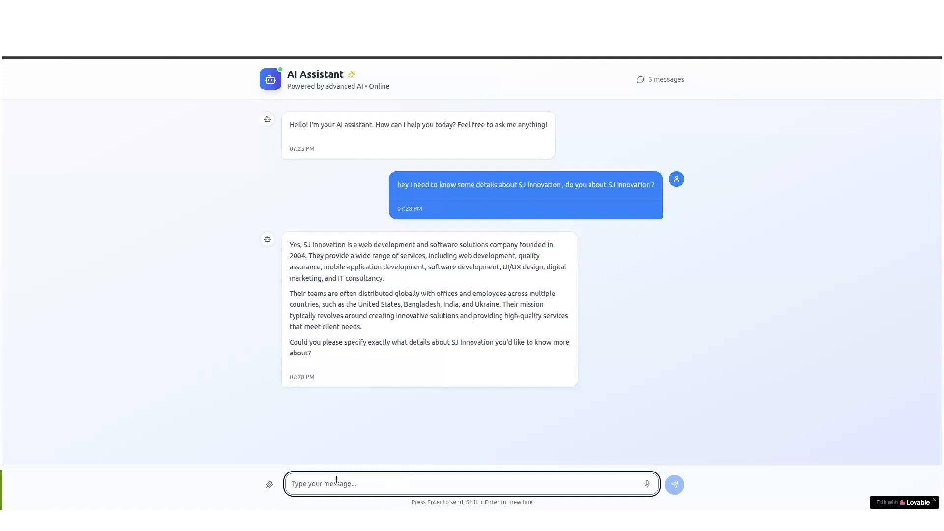
pyautogui.write('I need to setup CICD on myu')
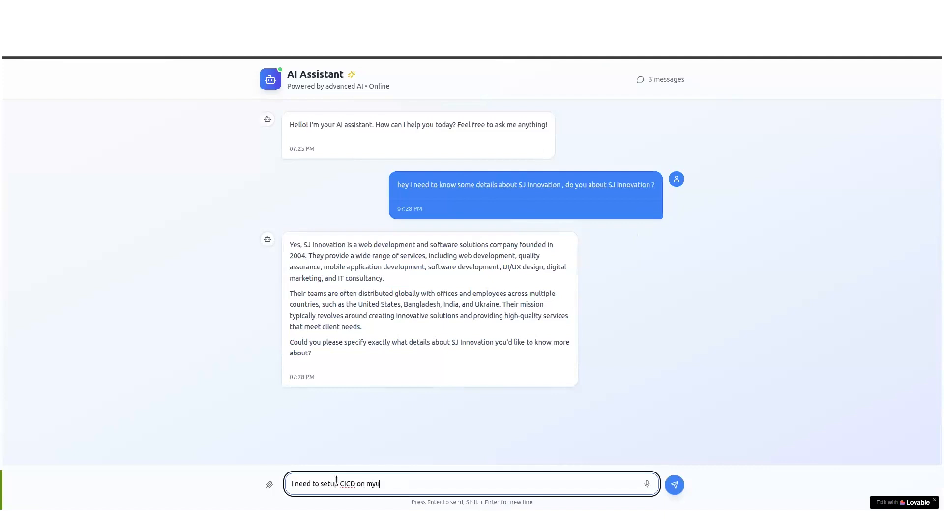
pyautogui.press('BackSpace')
pyautogui.write('nodejs application can you help me over here')
pyautogui.press('Return')
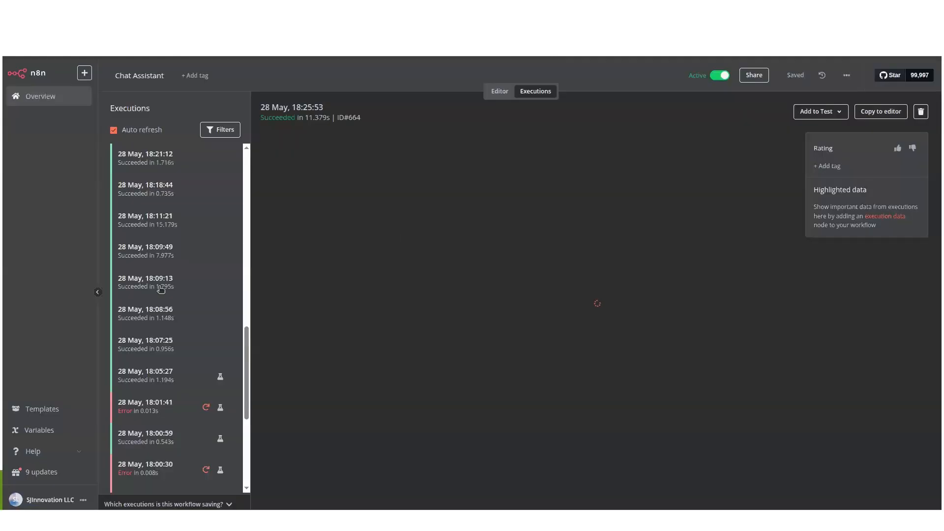
# Look over the workflow's execution list and read the opening and CI/CD platform options of the assistant's new chat reply.
pyautogui.scroll(2, 196, 207)
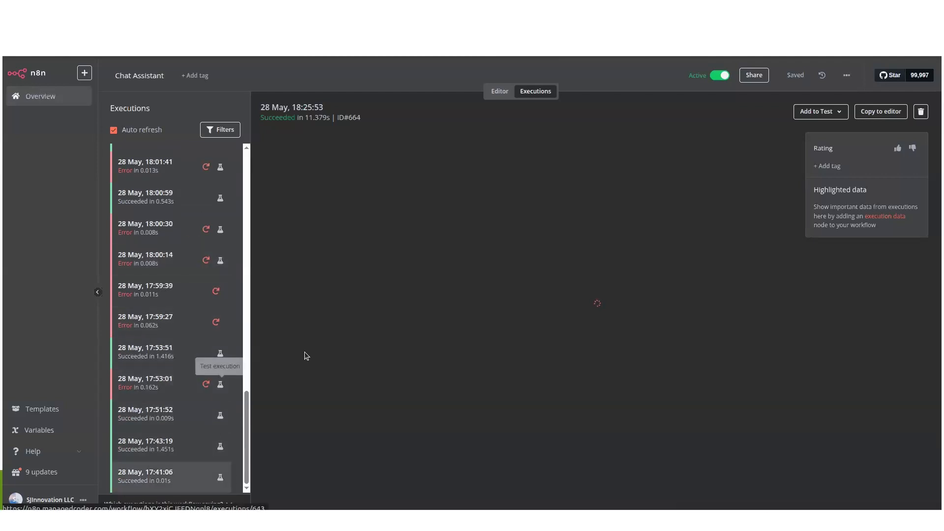
pyautogui.click(301, 498)
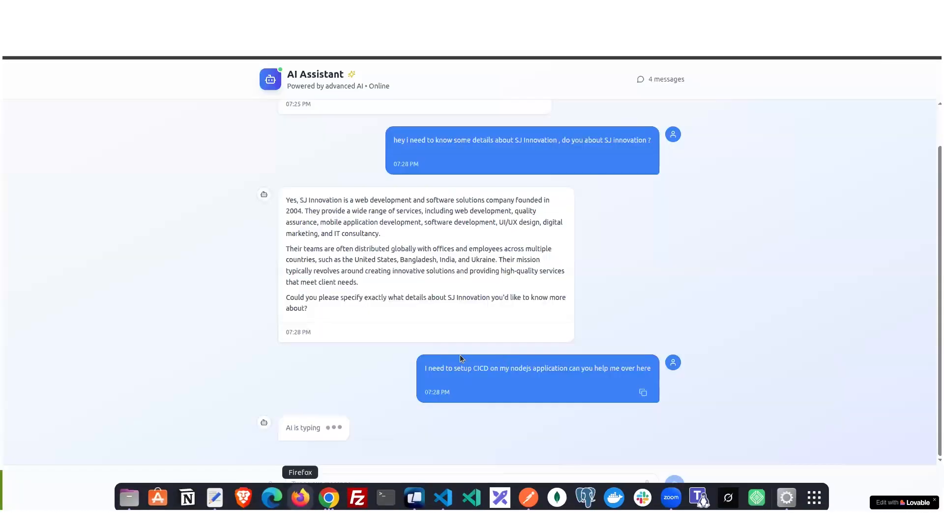
pyautogui.scroll(10, 302, 206)
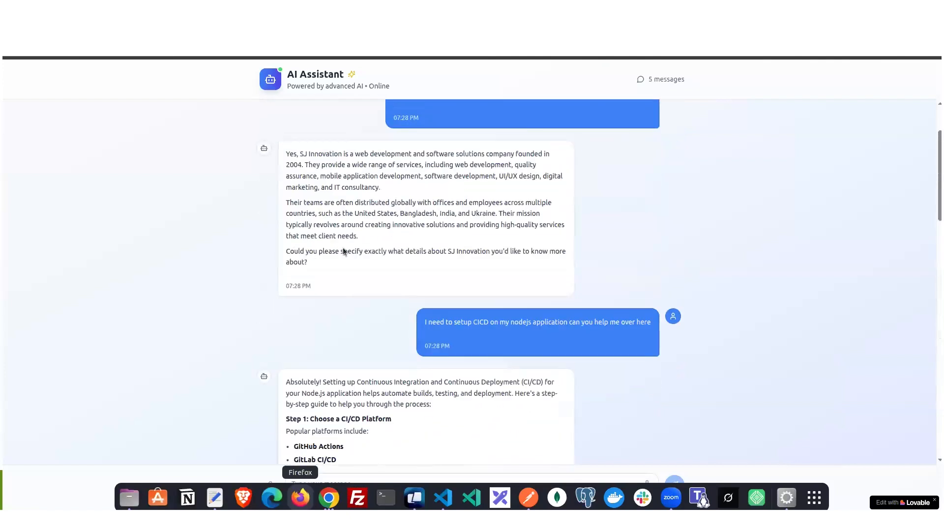
pyautogui.moveTo(285, 204); pyautogui.dragTo(376, 287)
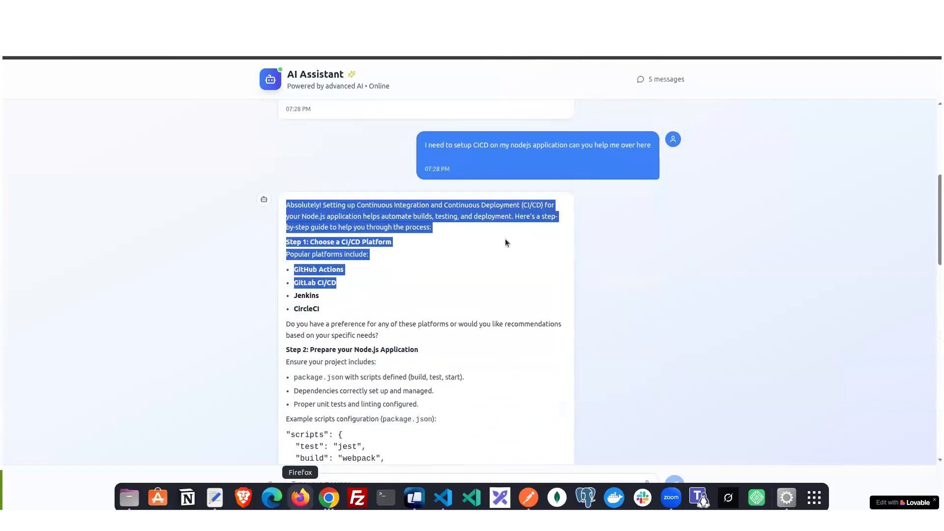
pyautogui.click(328, 254)
pyautogui.moveTo(297, 242); pyautogui.dragTo(425, 244)
pyautogui.click(327, 312)
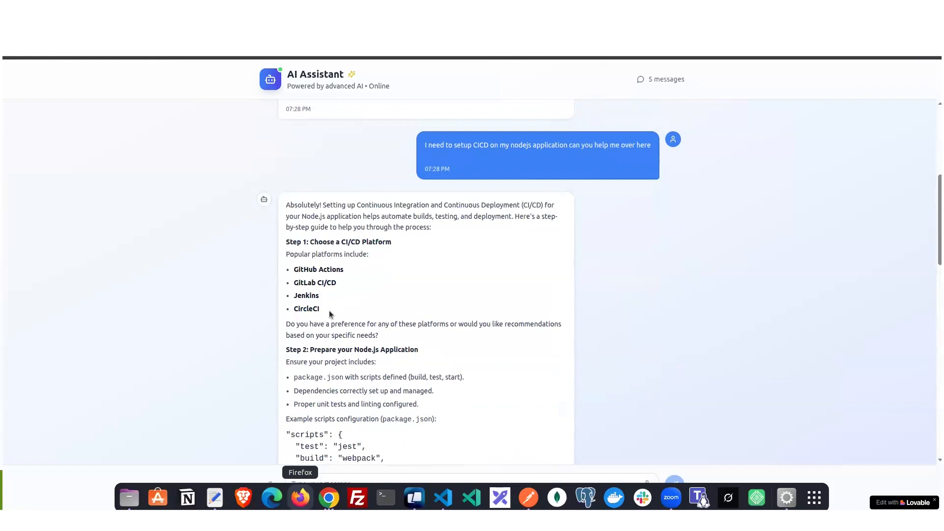
pyautogui.scroll(-2, 421, 266)
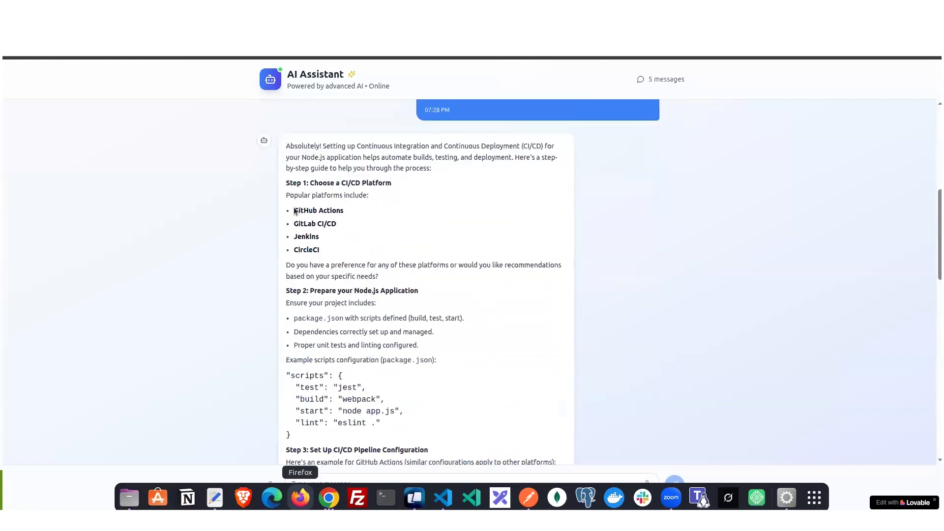
pyautogui.moveTo(294, 207); pyautogui.dragTo(431, 242)
pyautogui.click(434, 257)
# Read the rest of the reply, covering the package.json scripts, pipeline configuration, deployment and secrets.
pyautogui.scroll(-6, 434, 256)
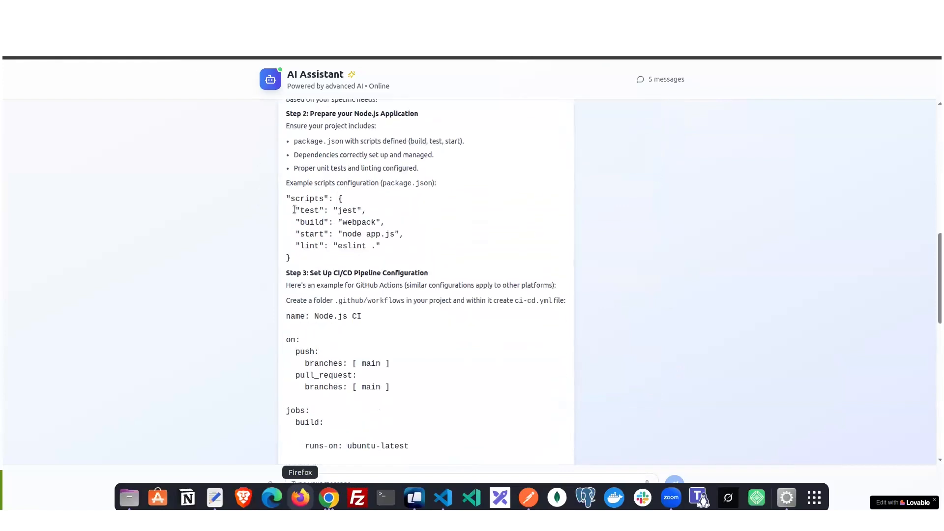
pyautogui.scroll(-3, 297, 257)
pyautogui.moveTo(287, 195); pyautogui.dragTo(433, 259)
pyautogui.click(432, 259)
pyautogui.scroll(-6, 400, 282)
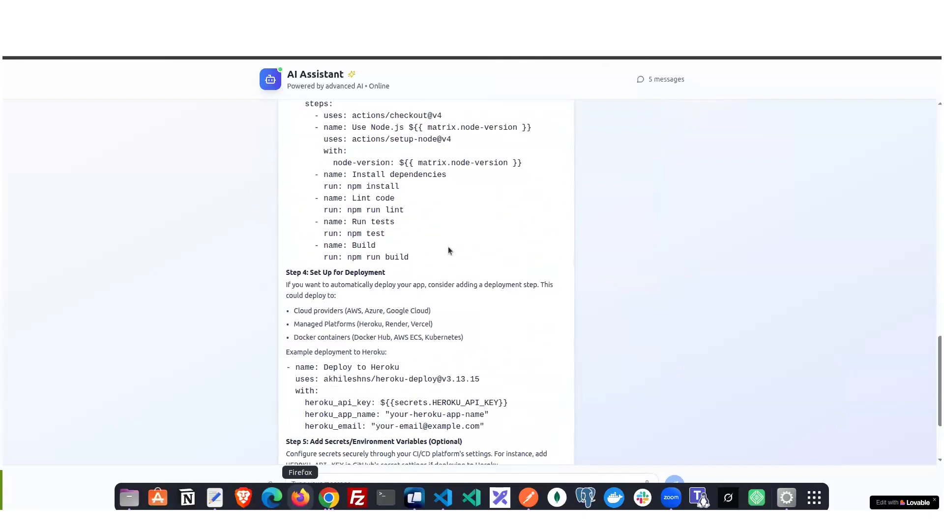
pyautogui.scroll(-3, 372, 296)
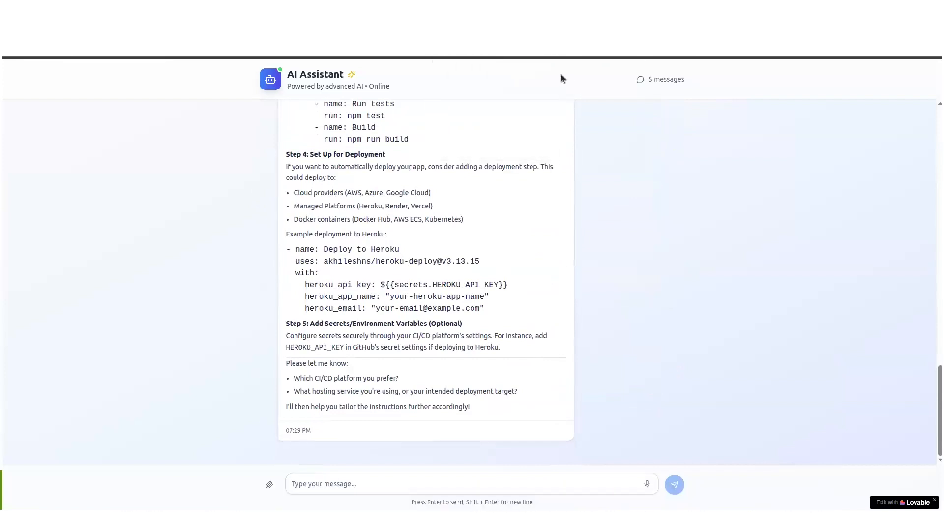
# Return to the Chat Assistant workflow's editor in n8n and review the Webhook node's parameters.
pyautogui.click(361, 20)
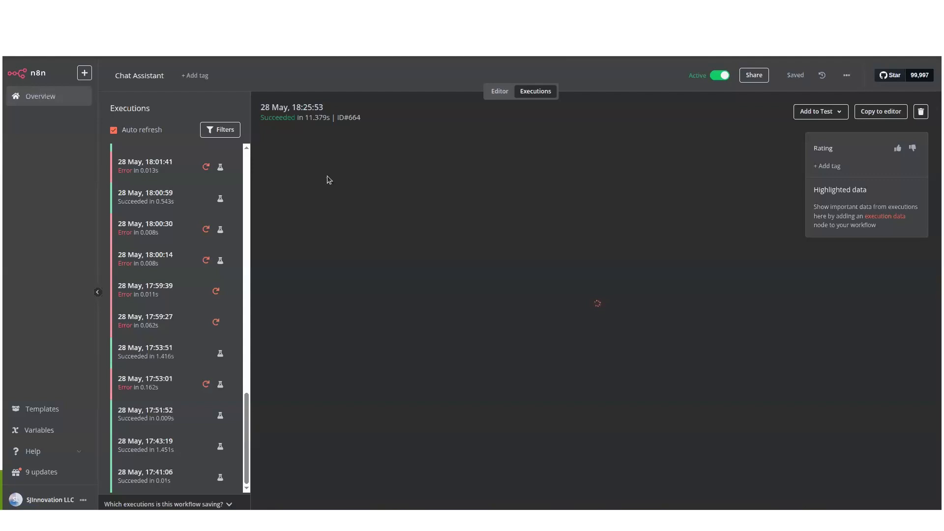
pyautogui.click(499, 92)
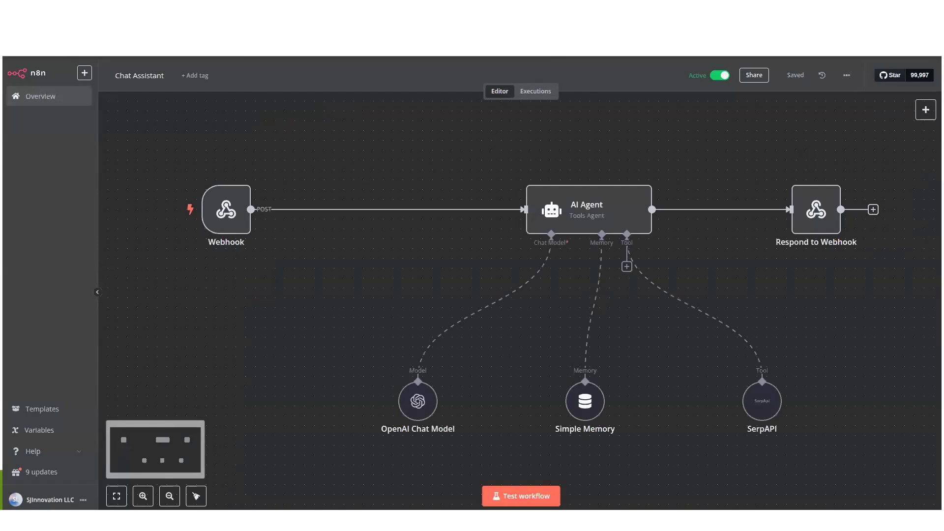
pyautogui.moveTo(231, 210)
pyautogui.scroll(-1, 229, 216)
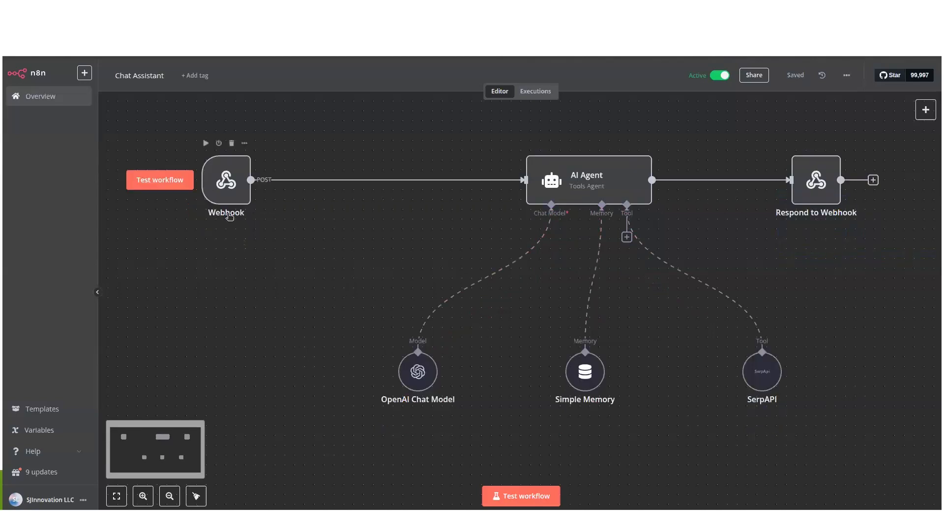
pyautogui.doubleClick(243, 190)
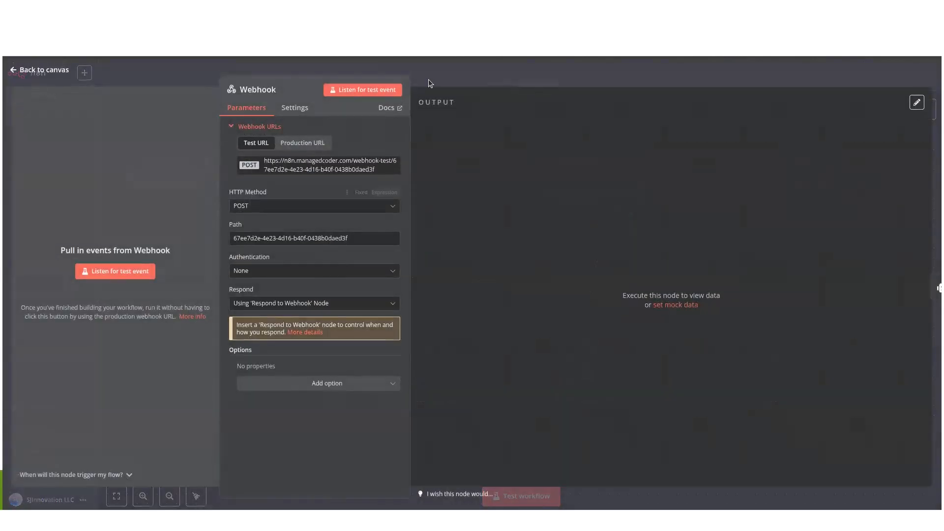
pyautogui.click(442, 76)
# Review the AI Agent node's prompt settings and return to the canvas.
pyautogui.click(605, 189)
pyautogui.press('Return')
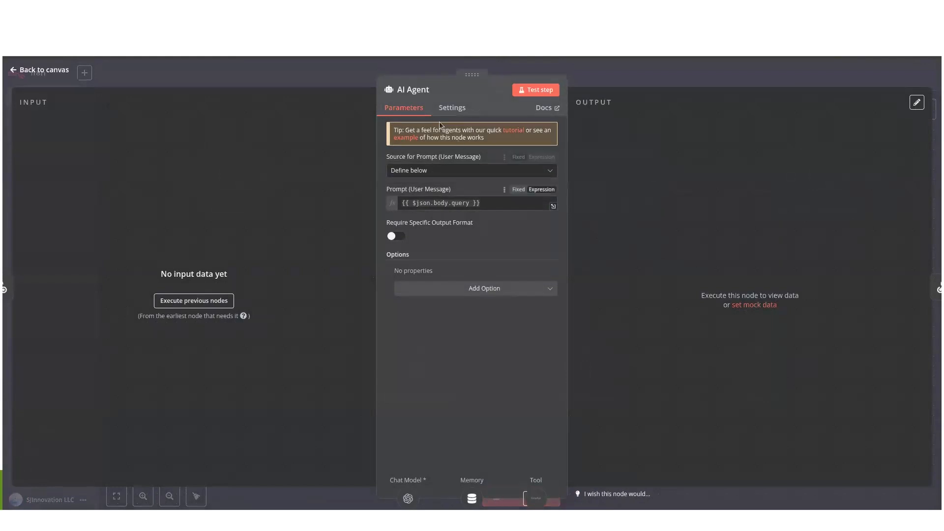
pyautogui.click(647, 69)
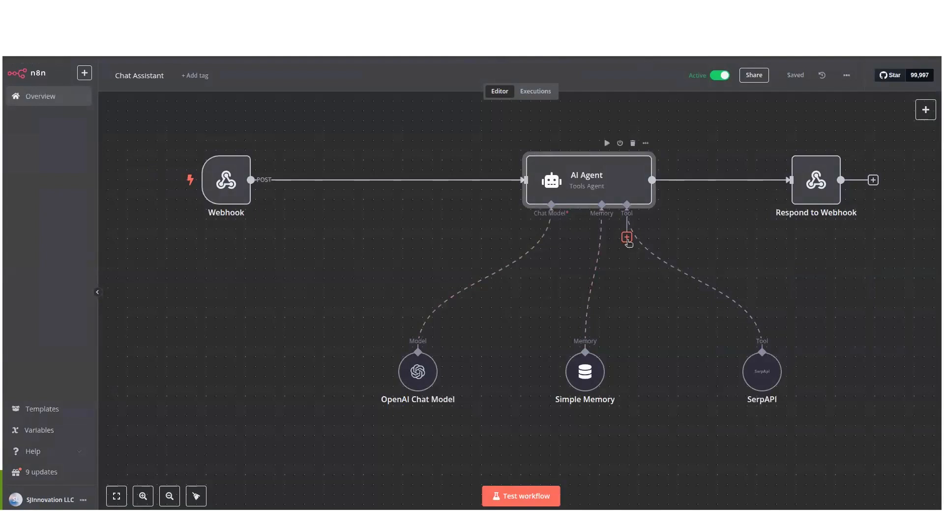
# Look at the Respond to Webhook node up close and review the CI/CD reply in the chat app again.
pyautogui.moveTo(747, 137); pyautogui.dragTo(894, 235)
pyautogui.scroll(3, 865, 332)
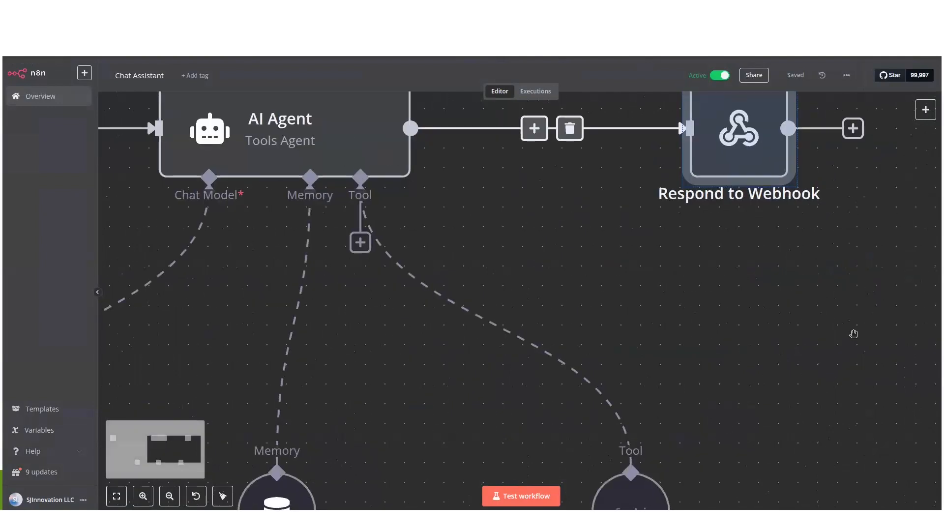
pyautogui.scroll(-4, 853, 332)
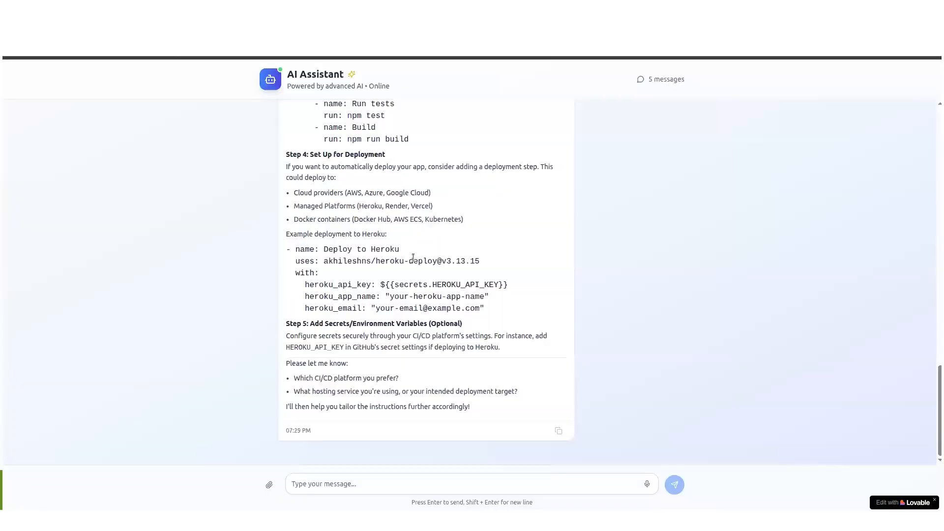
pyautogui.scroll(6, 345, 200)
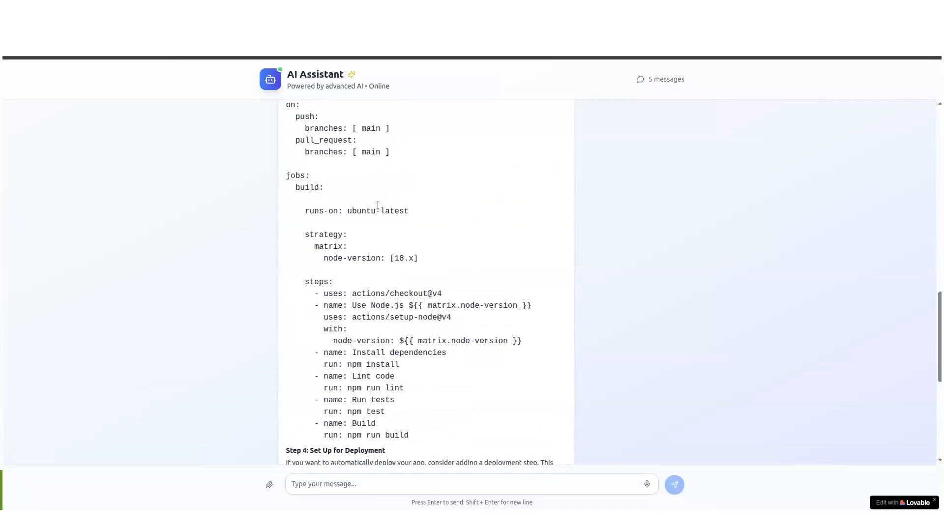
pyautogui.scroll(6, 345, 200)
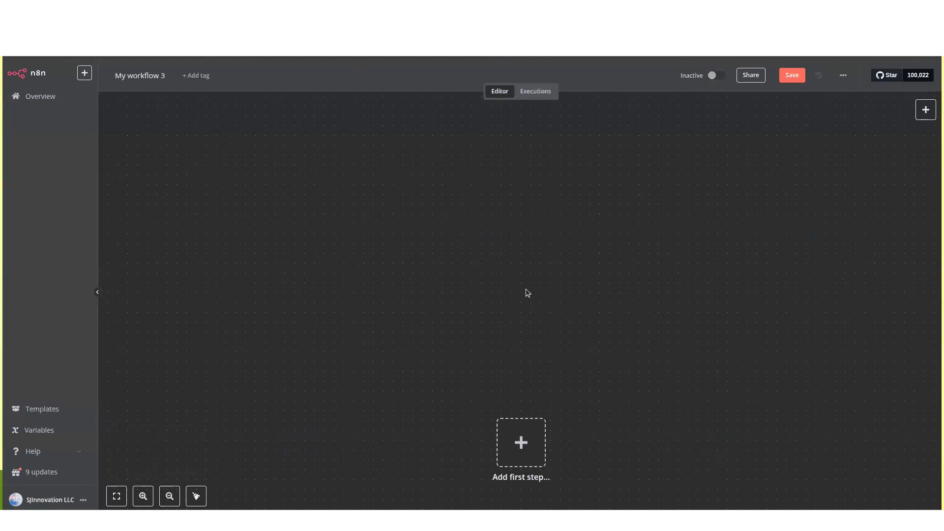
# Add a Webhook trigger as the first step of the empty workflow My workflow 3 in n8n.
pyautogui.click(522, 236)
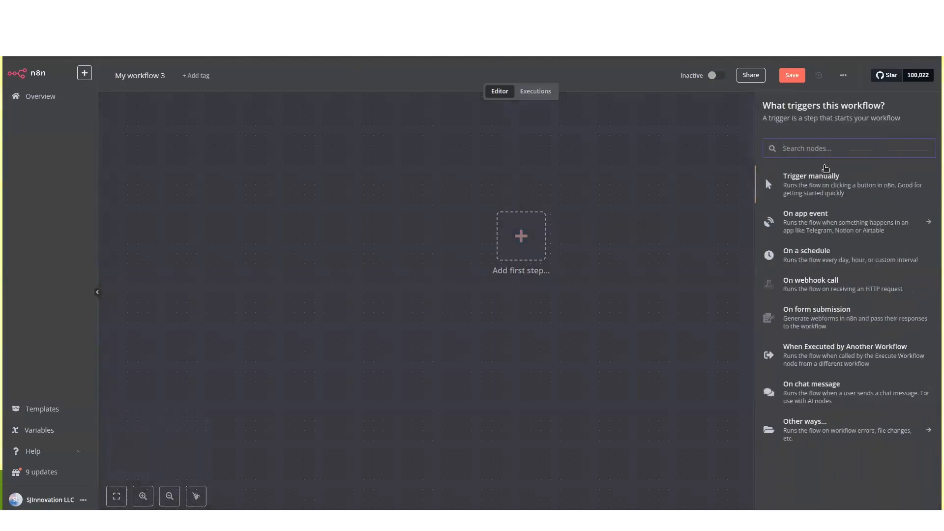
pyautogui.write('web')
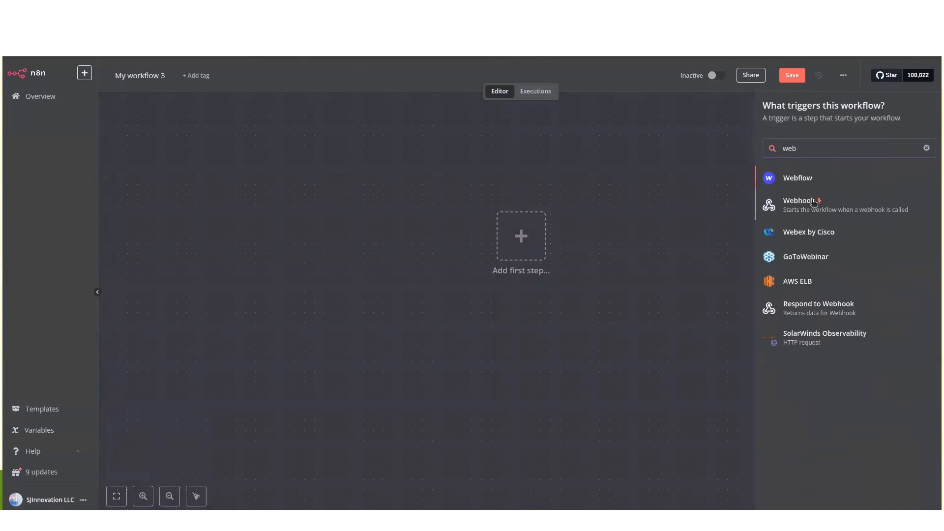
pyautogui.click(812, 207)
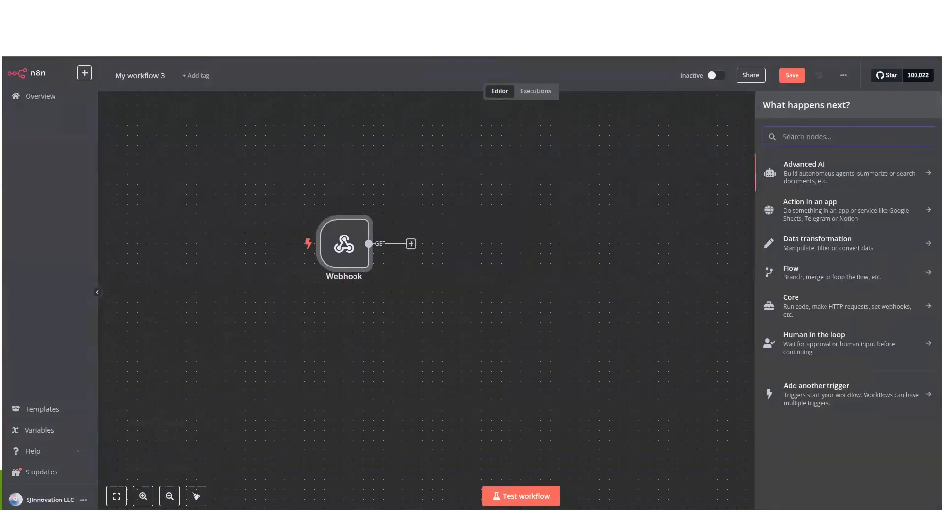
# Add an AI Agent node after the Webhook trigger and move it farther away from the trigger on the canvas.
pyautogui.click(807, 167)
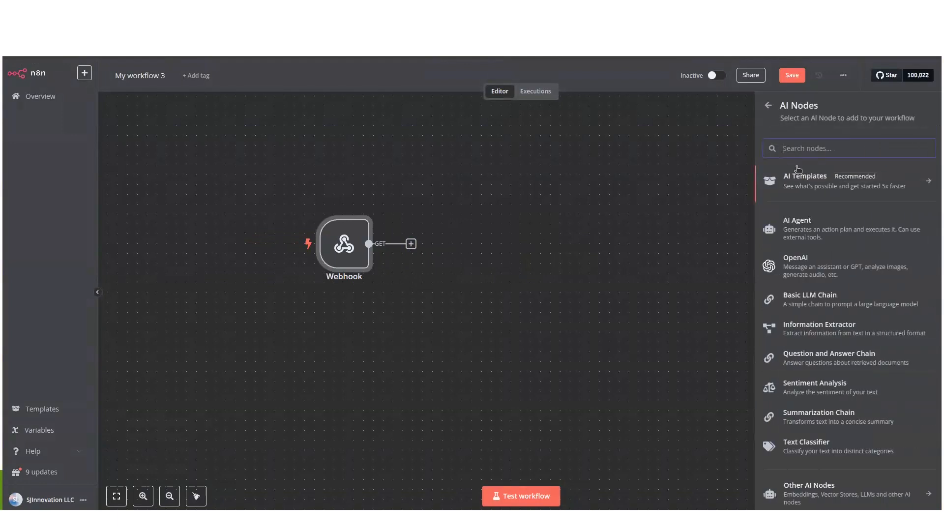
pyautogui.click(812, 217)
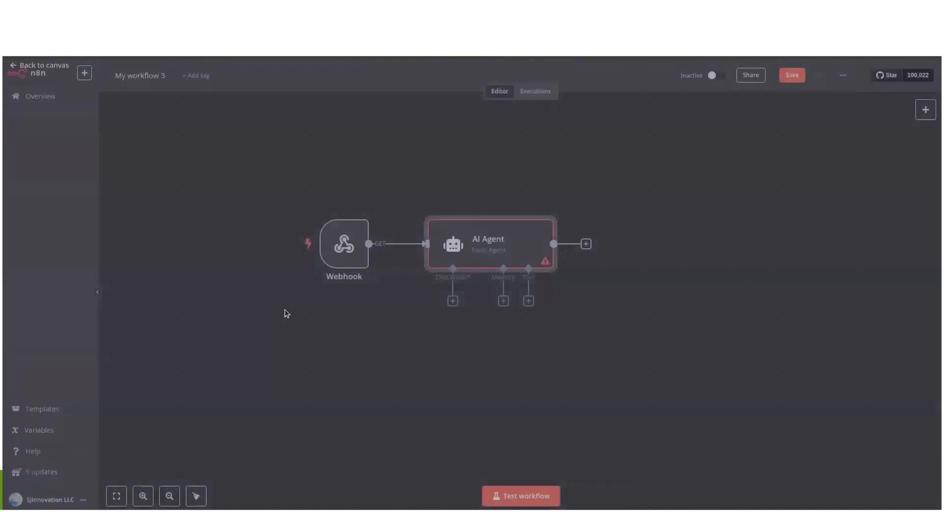
pyautogui.moveTo(515, 247); pyautogui.dragTo(652, 246)
# Set the Webhook node's Respond parameter to Using 'Respond to Webhook' Node and return to the canvas.
pyautogui.doubleClick(328, 257)
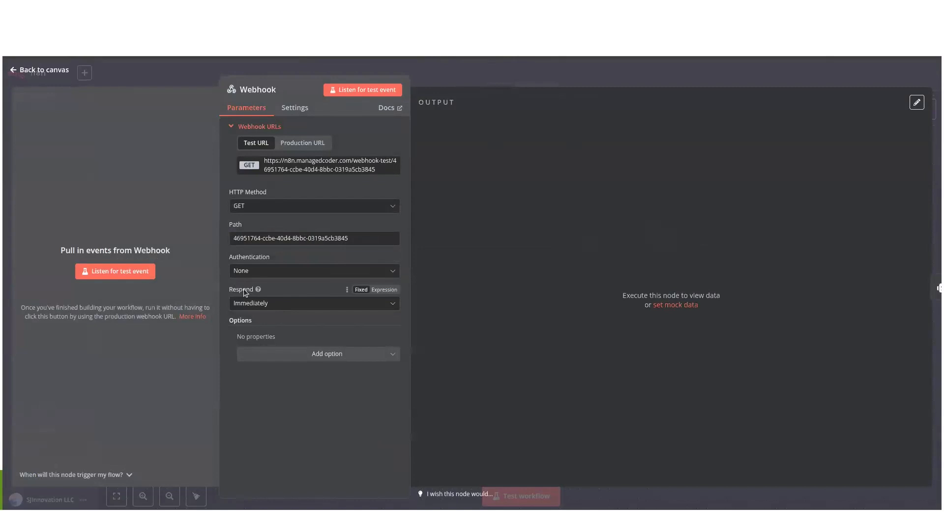
pyautogui.click(249, 304)
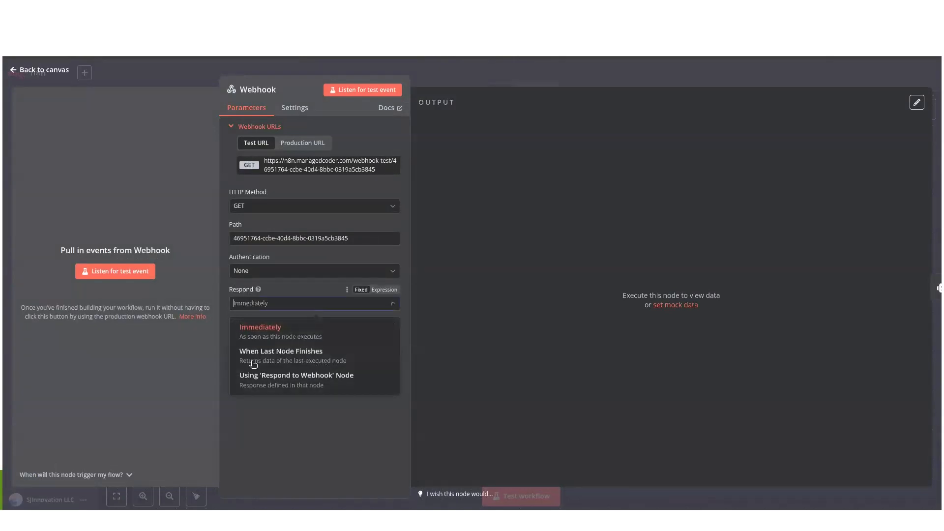
pyautogui.click(312, 388)
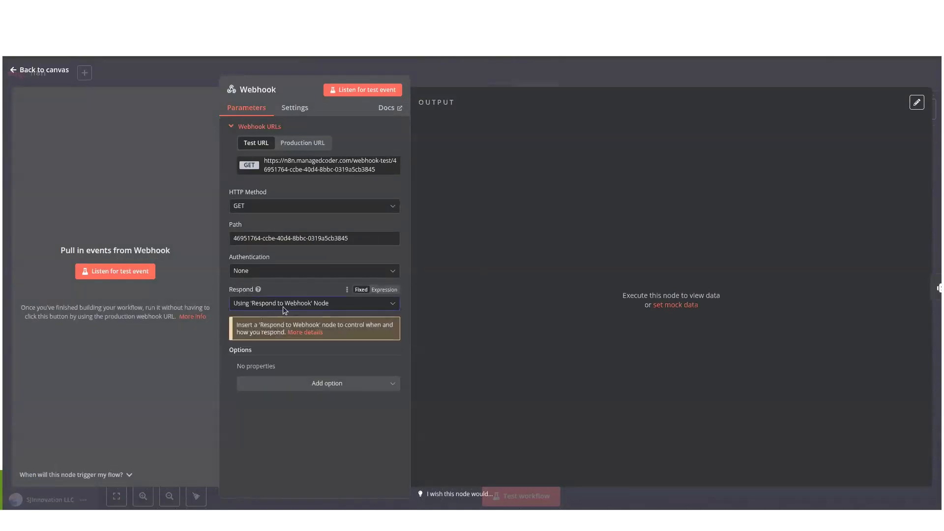
pyautogui.click(544, 87)
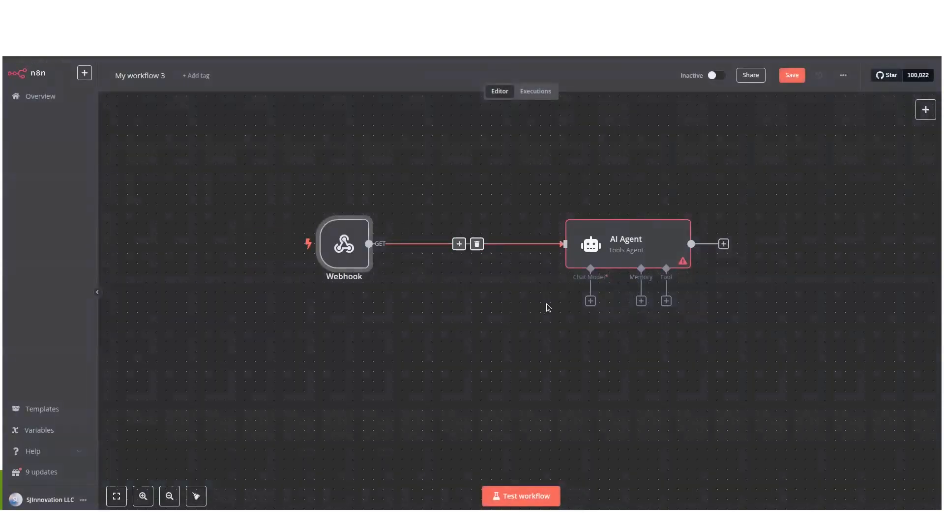
# Attach an OpenAI Chat Model to the AI Agent's Chat Model connection.
pyautogui.click(590, 300)
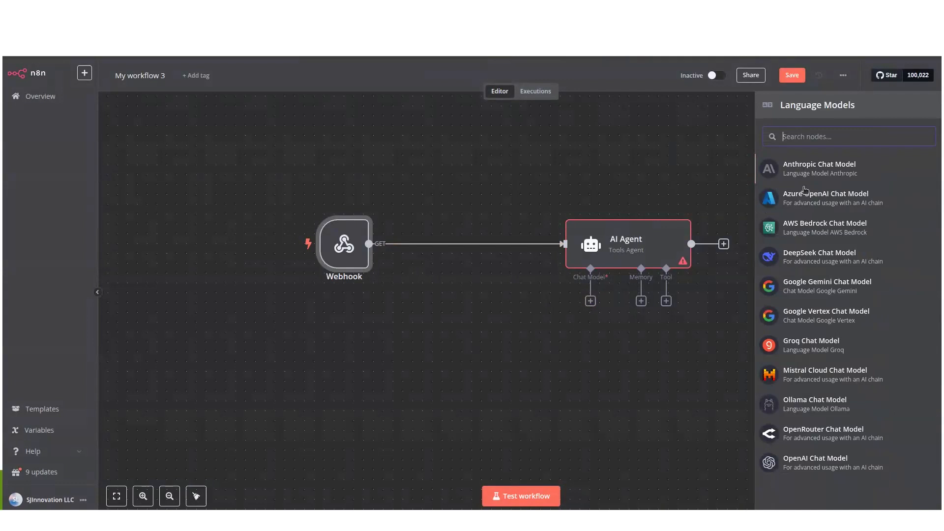
pyautogui.write('chat')
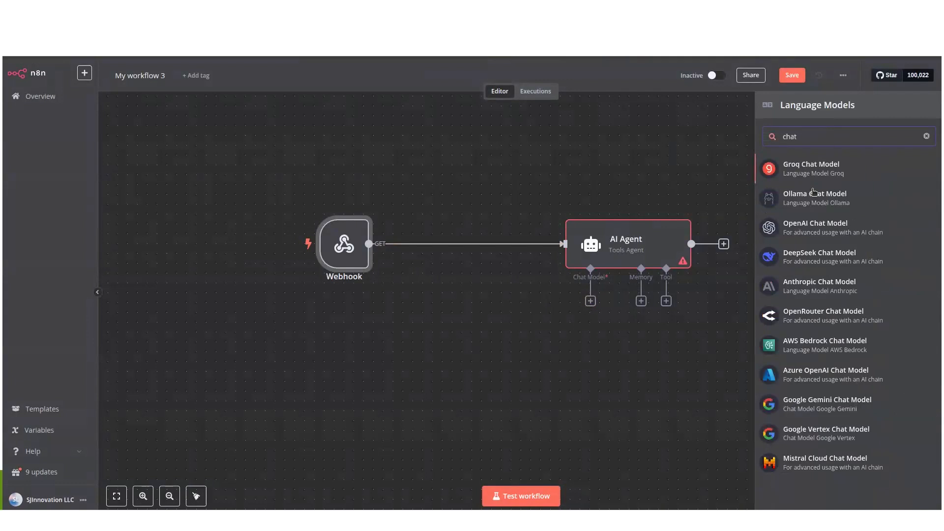
pyautogui.click(807, 229)
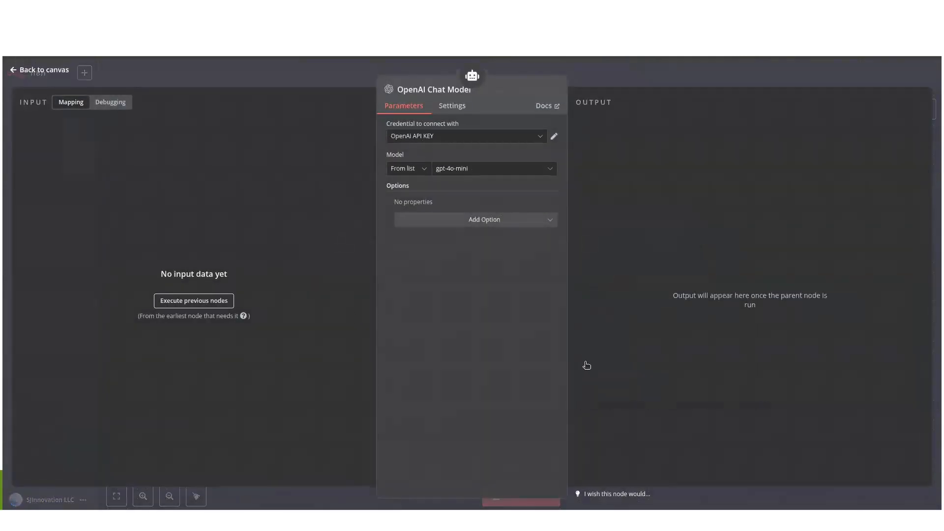
pyautogui.press('Escape')
# Set the OpenAI Chat Model node's model to gpt-4.5-preview and return to the canvas.
pyautogui.scroll(-2, 385, 468)
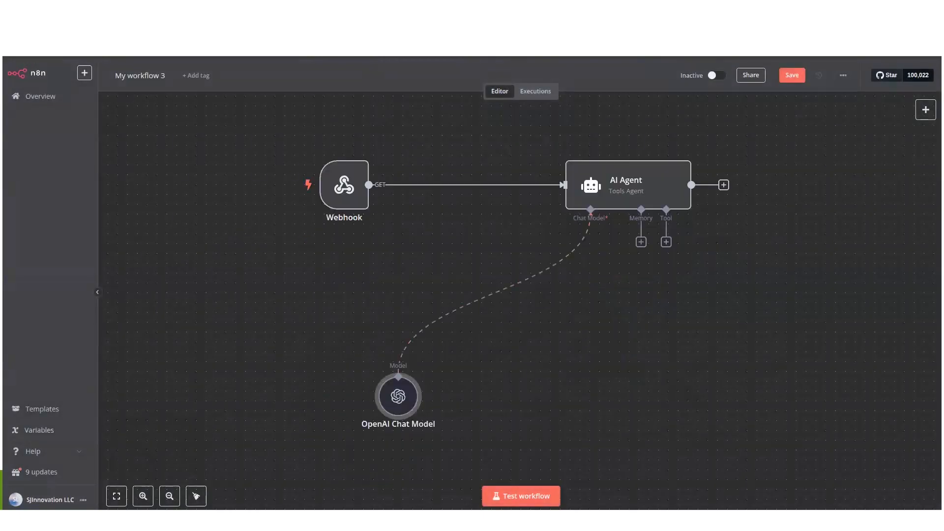
pyautogui.doubleClick(401, 398)
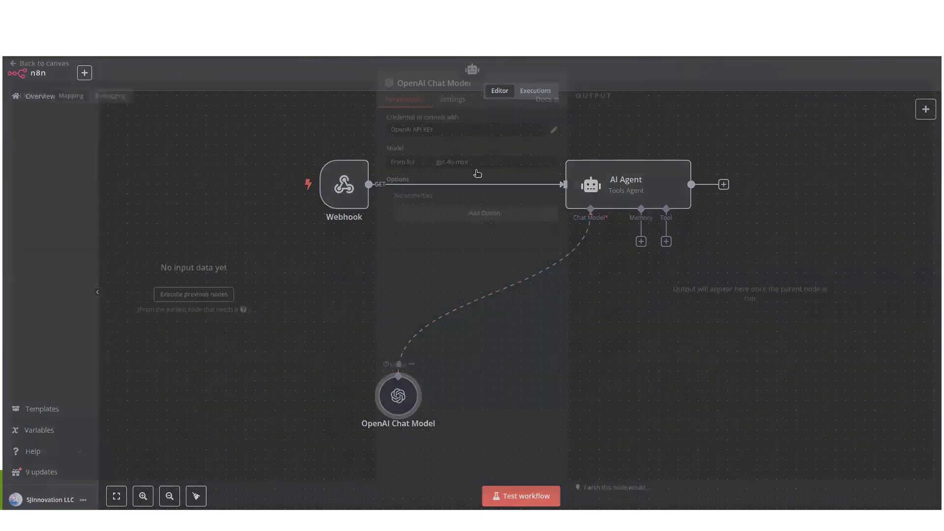
pyautogui.click(477, 172)
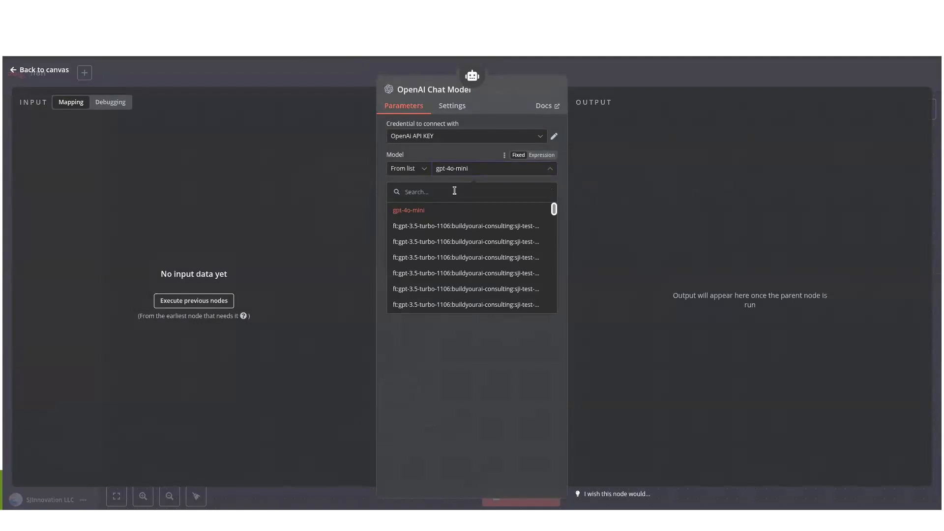
pyautogui.write('gpt-4.5')
pyautogui.press('Return')
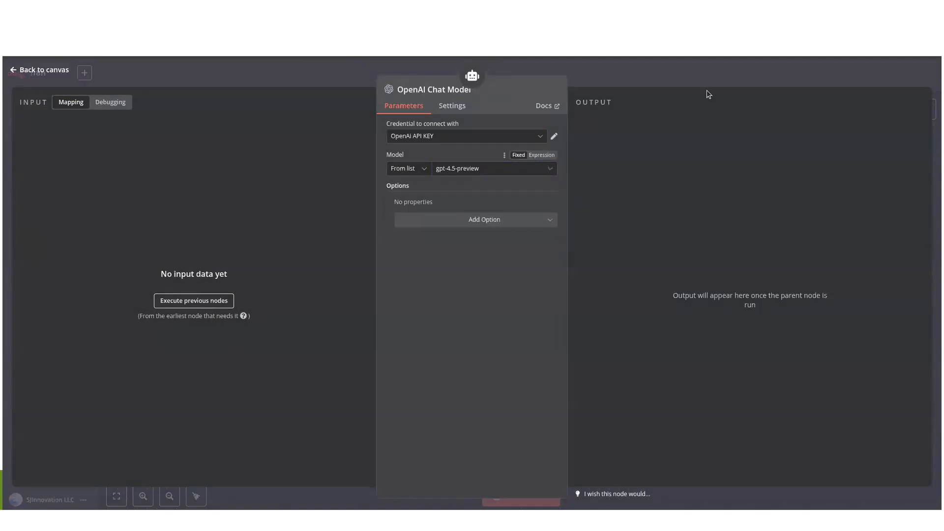
pyautogui.click(653, 78)
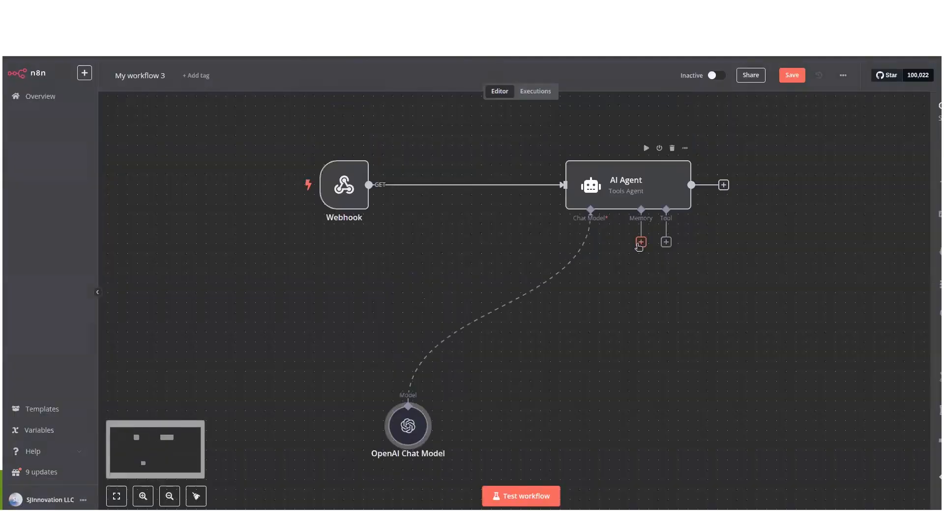
# Attach a Simple Memory node to the AI Agent's Memory connection and place it level with the OpenAI Chat Model node.
pyautogui.click(640, 243)
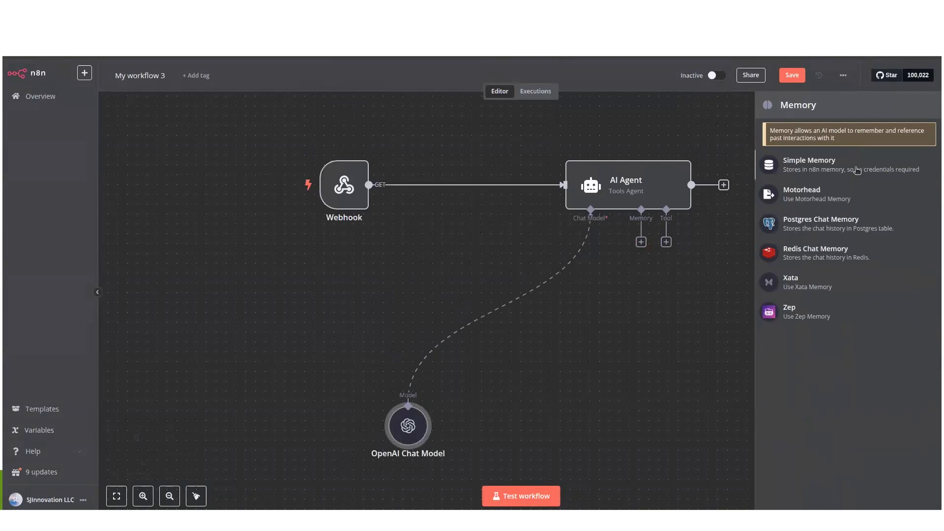
pyautogui.click(857, 171)
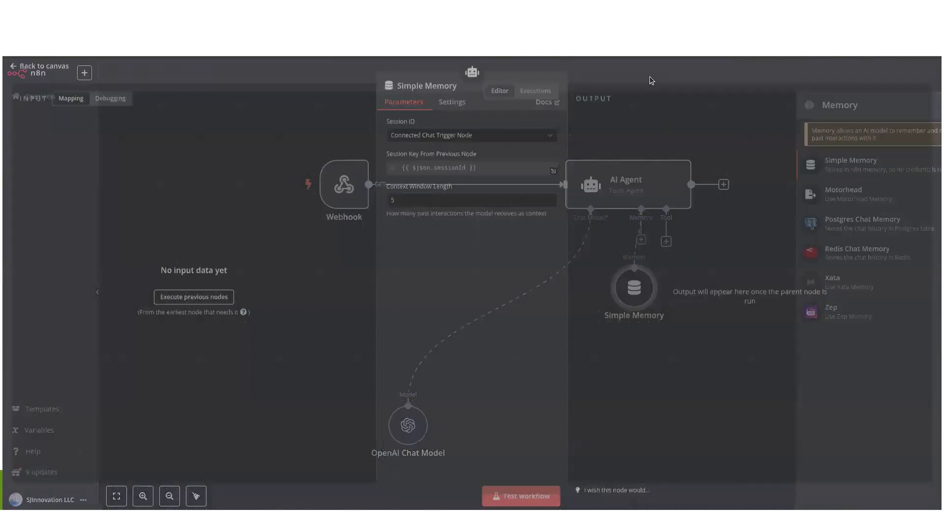
pyautogui.press('Escape')
pyautogui.moveTo(645, 286); pyautogui.dragTo(635, 422)
pyautogui.scroll(-3, 755, 334)
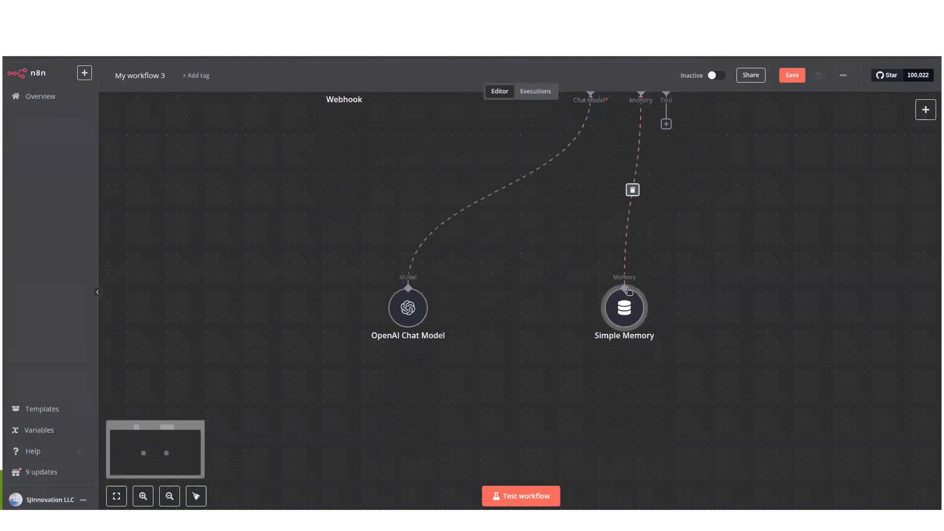
pyautogui.moveTo(628, 224)
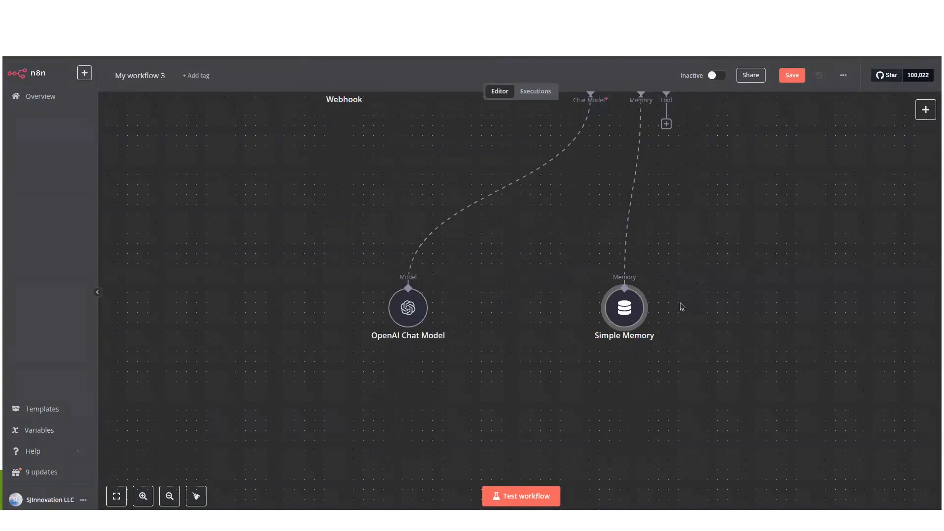
# Add a Respond to Webhook node after the AI Agent and move it farther along the flow.
pyautogui.scroll(4, 713, 177)
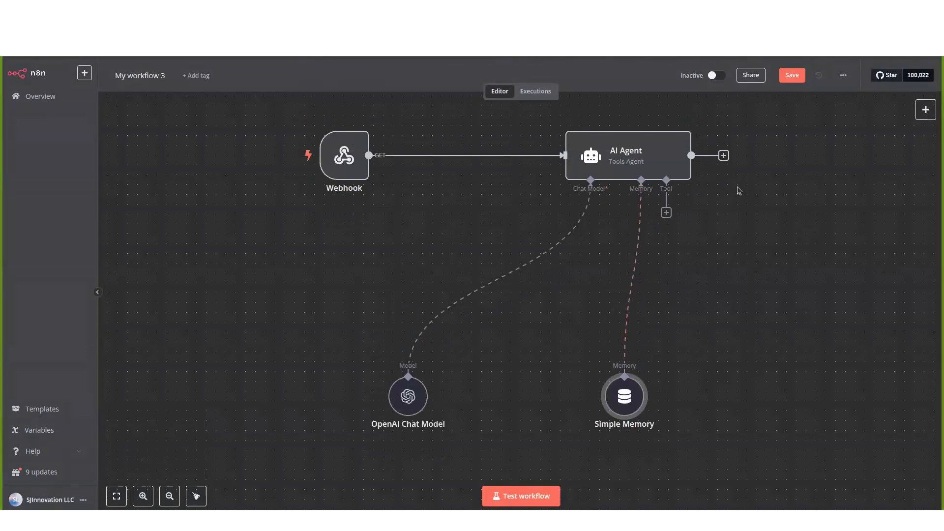
pyautogui.click(724, 156)
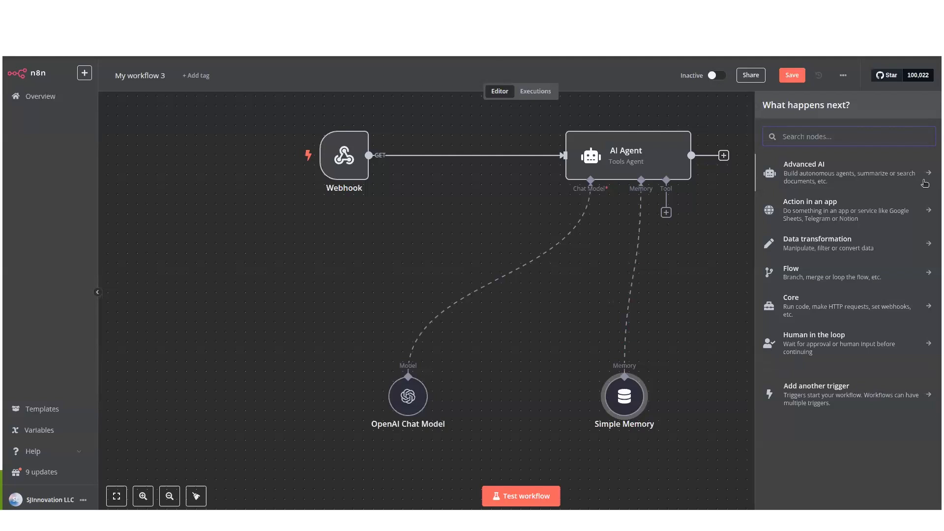
pyautogui.write('respo')
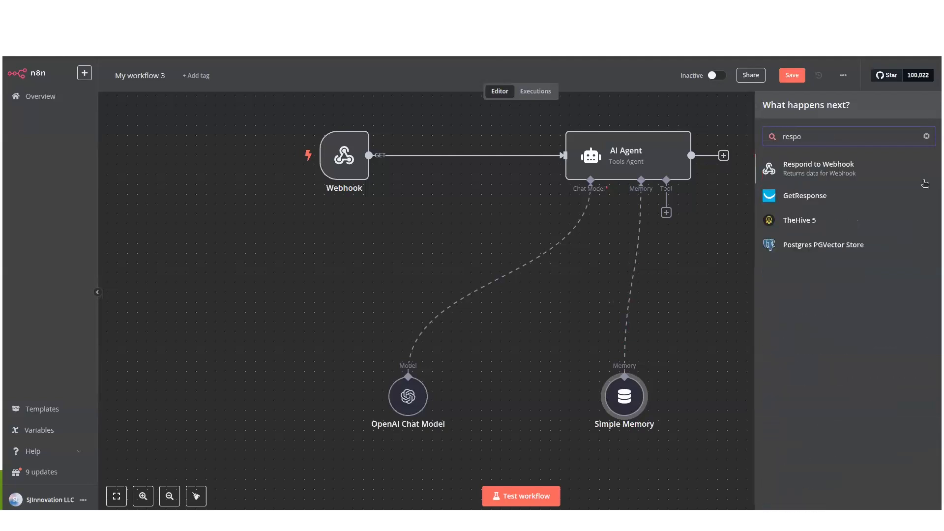
pyautogui.click(818, 165)
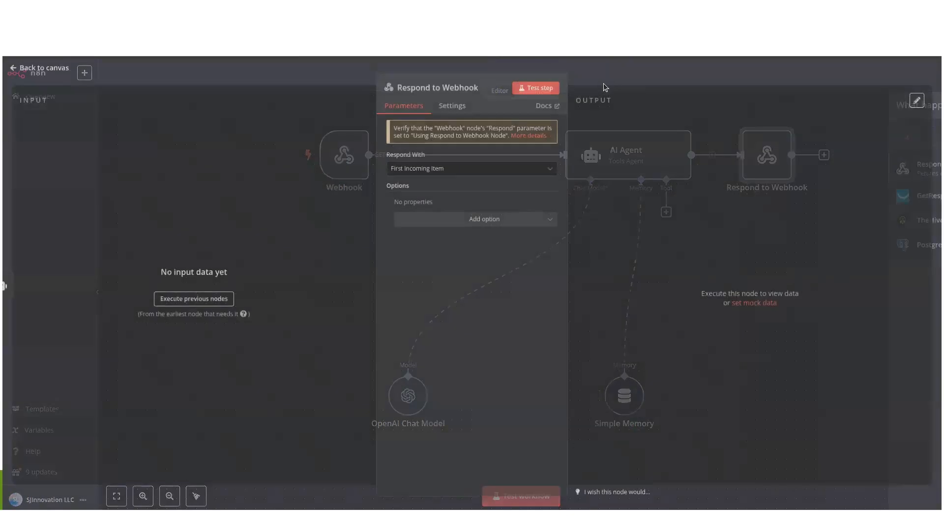
pyautogui.press('Escape')
pyautogui.moveTo(781, 160); pyautogui.dragTo(850, 160)
# Set the Respond to Webhook node's Respond With option to All Incoming Items and return to the canvas.
pyautogui.scroll(-3, 830, 317)
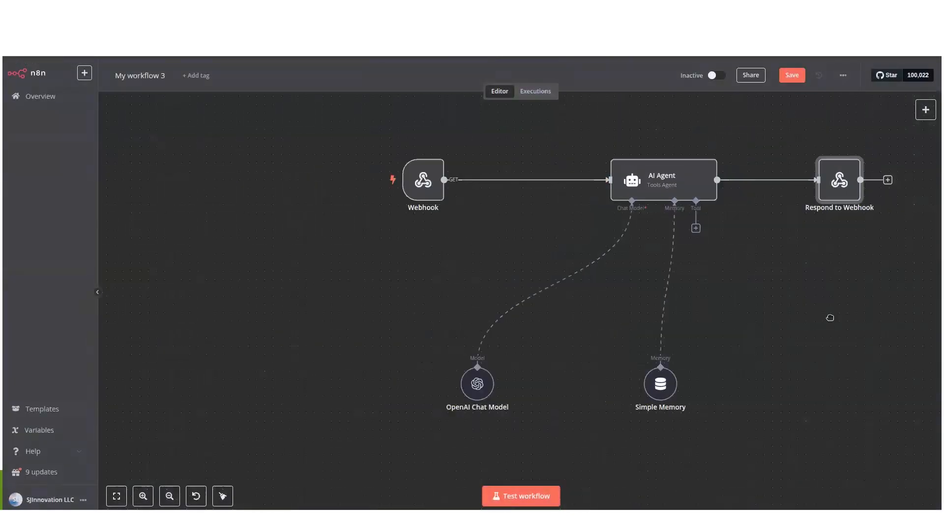
pyautogui.hscroll(3, 723, 268)
pyautogui.doubleClick(711, 212)
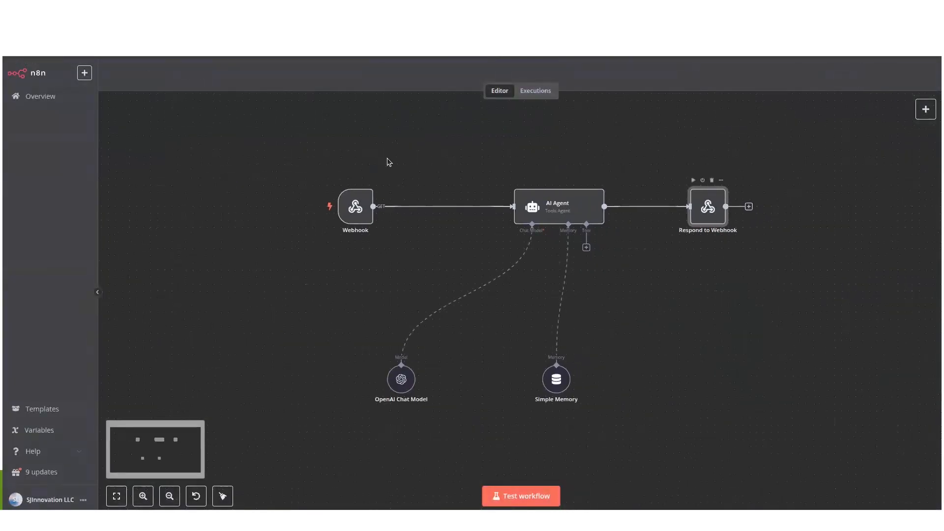
pyautogui.click(441, 170)
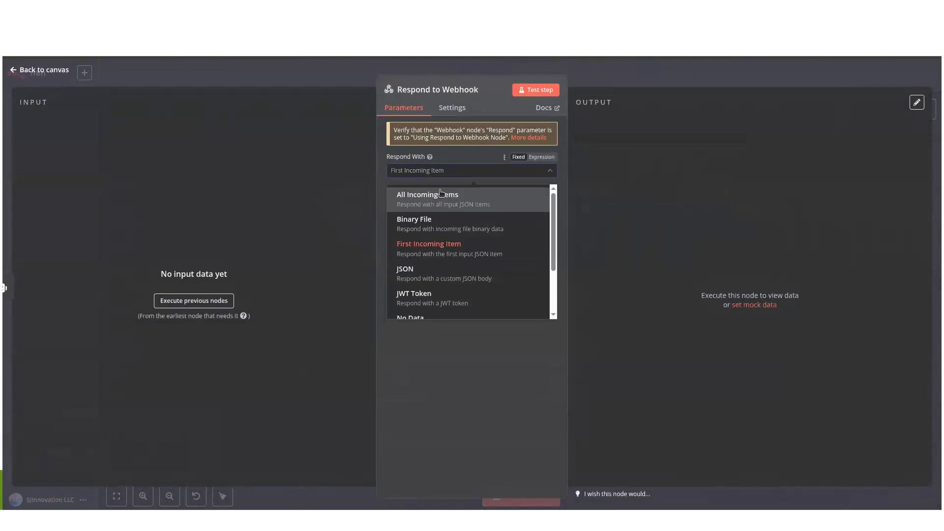
pyautogui.click(491, 199)
pyautogui.press('Escape')
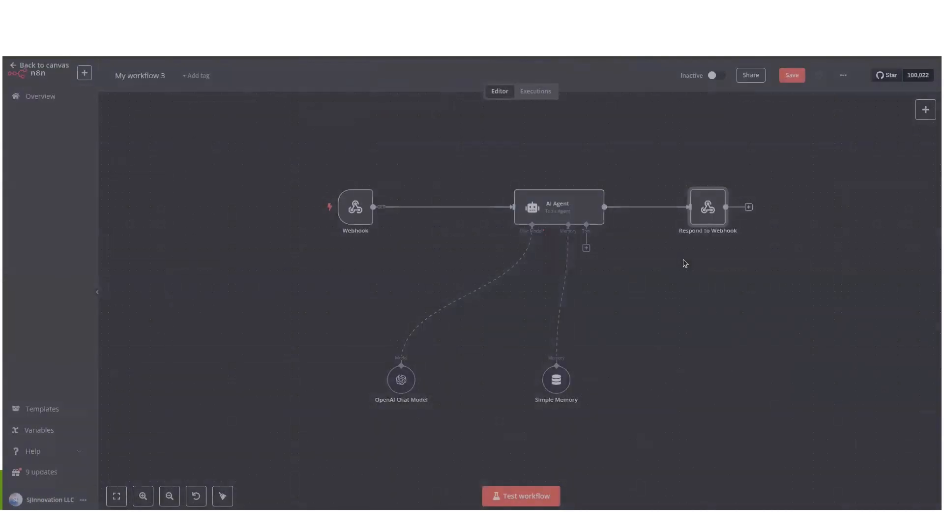
# Set the AI Agent's prompt source to Define below with the user message {{ $json.body.query }}, and return to the canvas.
pyautogui.scroll(-1, 689, 252)
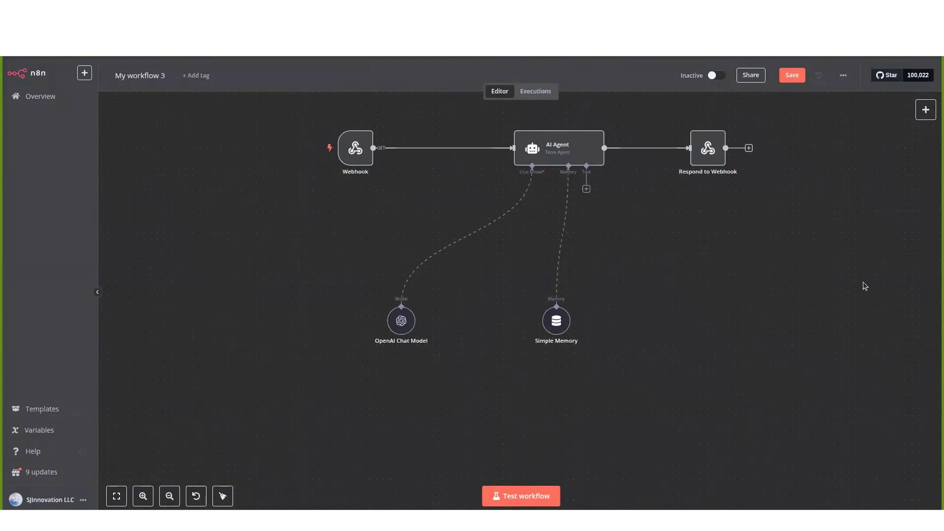
pyautogui.doubleClick(553, 147)
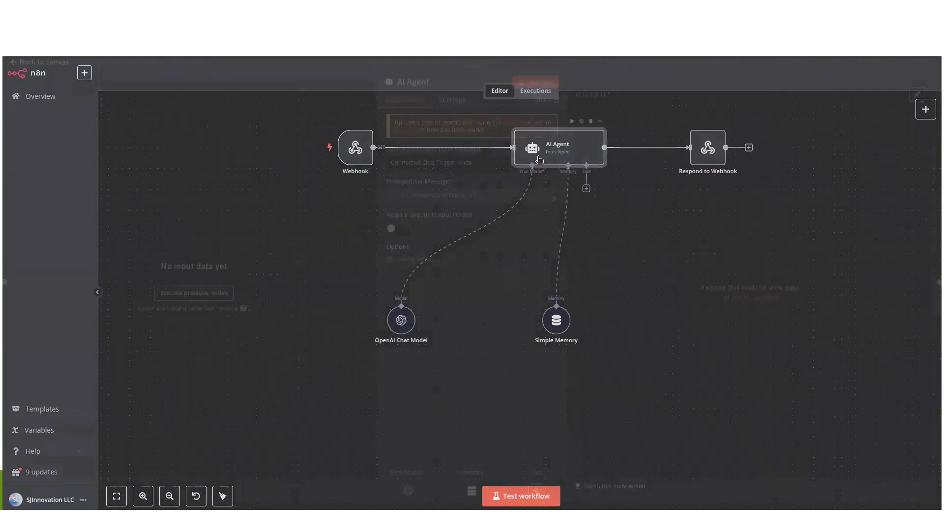
pyautogui.click(451, 174)
pyautogui.click(442, 232)
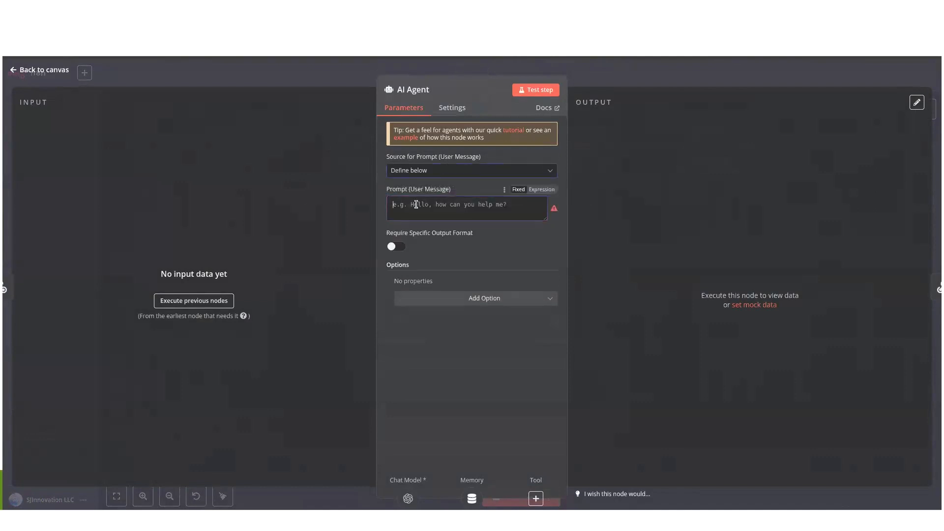
pyautogui.click(453, 204)
pyautogui.write('{{ $json.body.query }}')
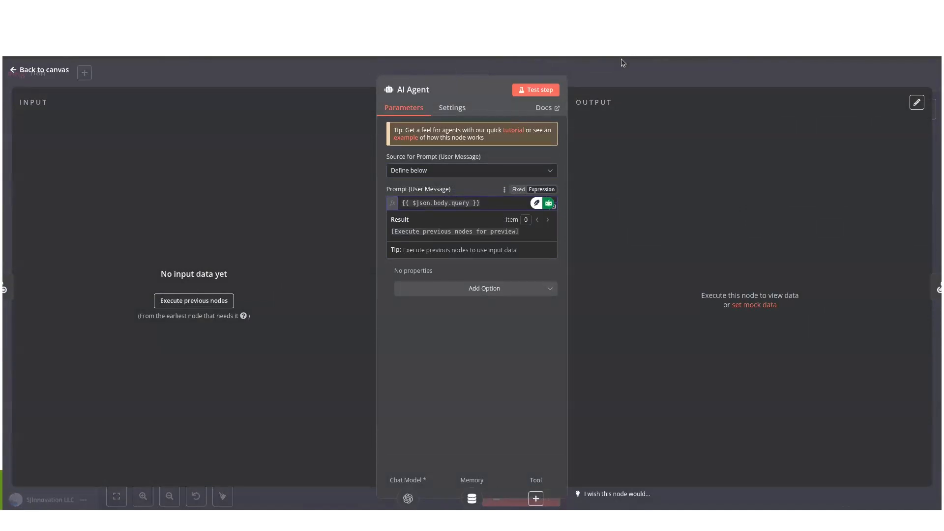
pyautogui.click(622, 254)
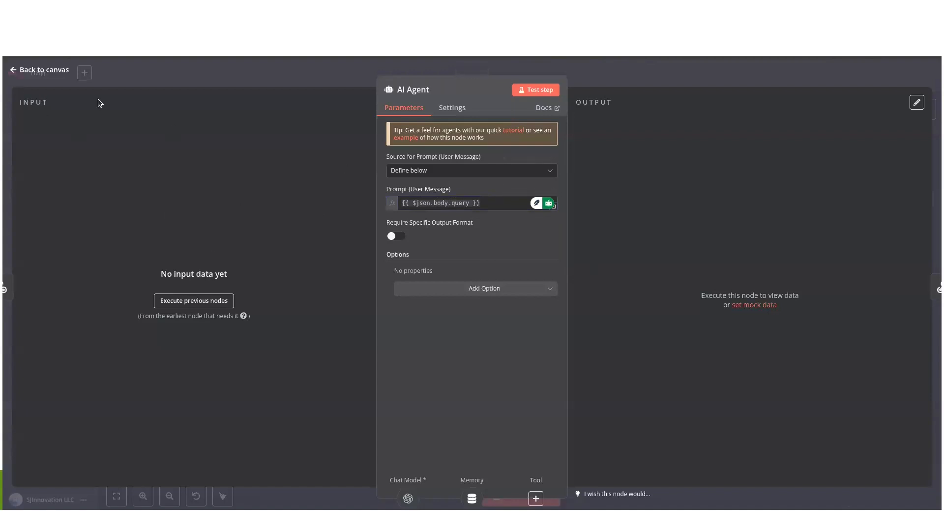
pyautogui.press('Escape')
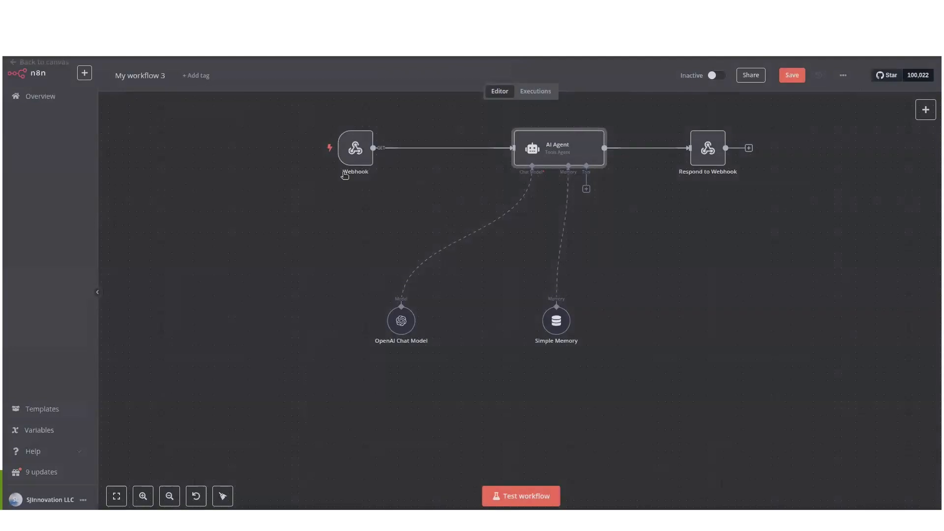
# Set the Simple Memory node's Session ID to Define below with the key {{ $json.body.query }}.
pyautogui.moveTo(563, 330); pyautogui.dragTo(548, 326)
pyautogui.doubleClick(549, 326)
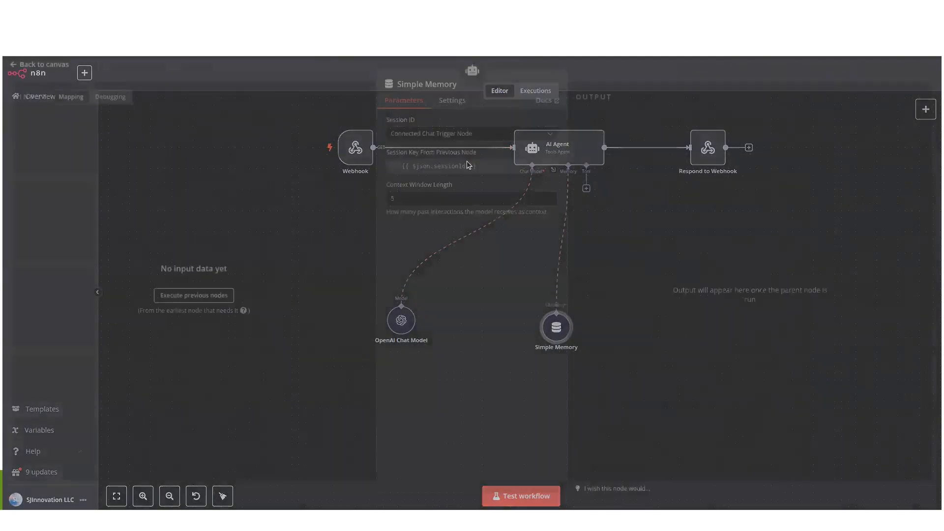
pyautogui.click(477, 140)
pyautogui.click(515, 197)
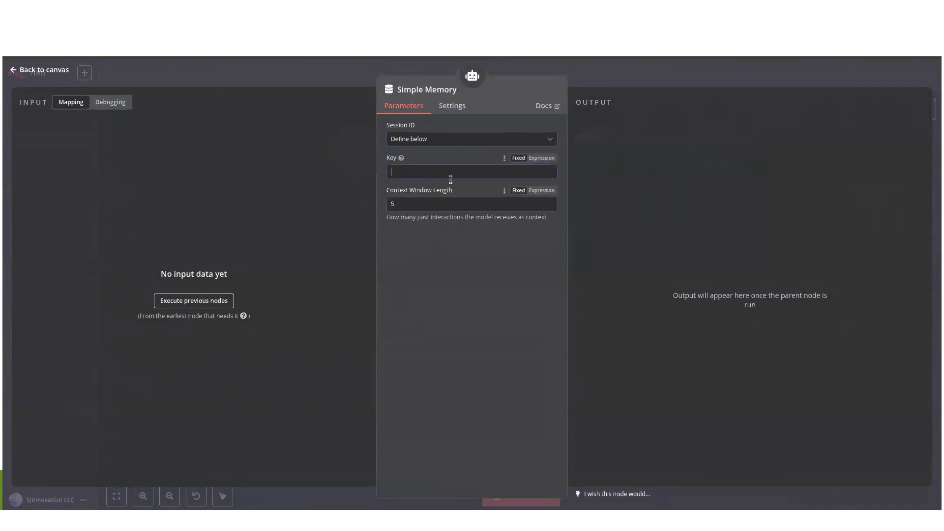
pyautogui.click(468, 171)
pyautogui.click(428, 291)
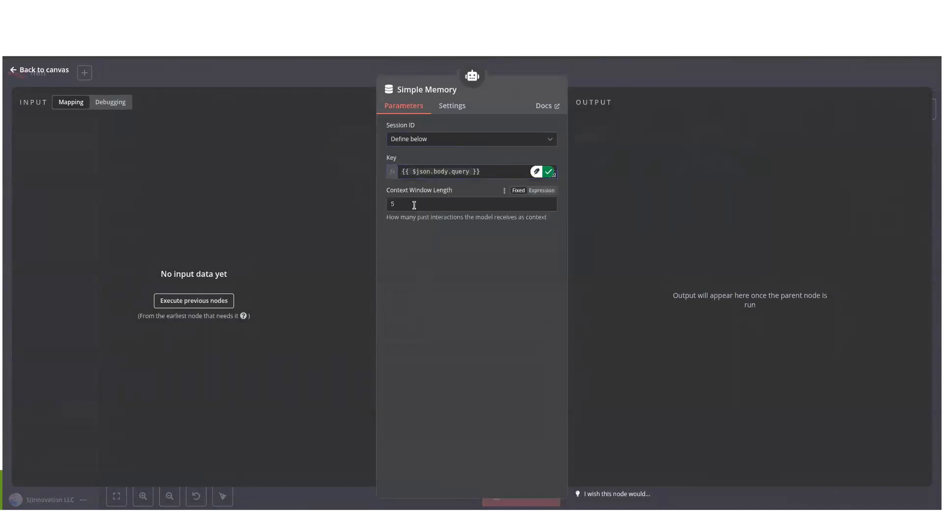
# Set the Simple Memory node's Context Window Length to 10 and return to the canvas.
pyautogui.write('10')
pyautogui.click(666, 78)
pyautogui.scroll(2, 751, 245)
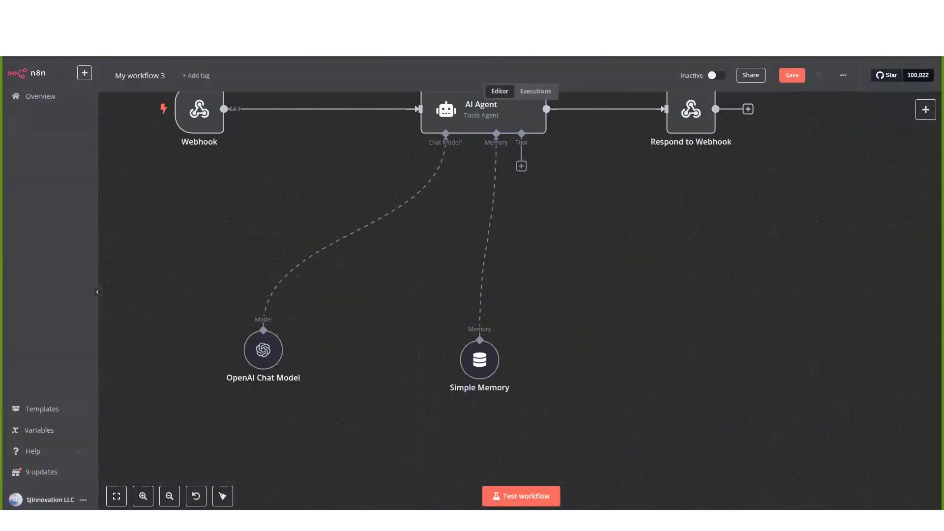
# Add the SerpApi (Google Search) tool to the AI Agent and place its node beside Simple Memory.
pyautogui.click(522, 167)
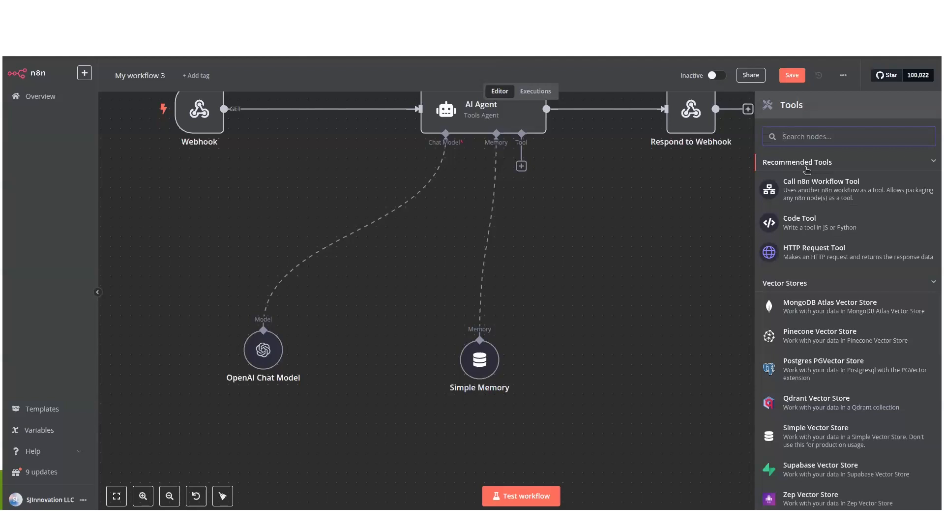
pyautogui.write('Sec')
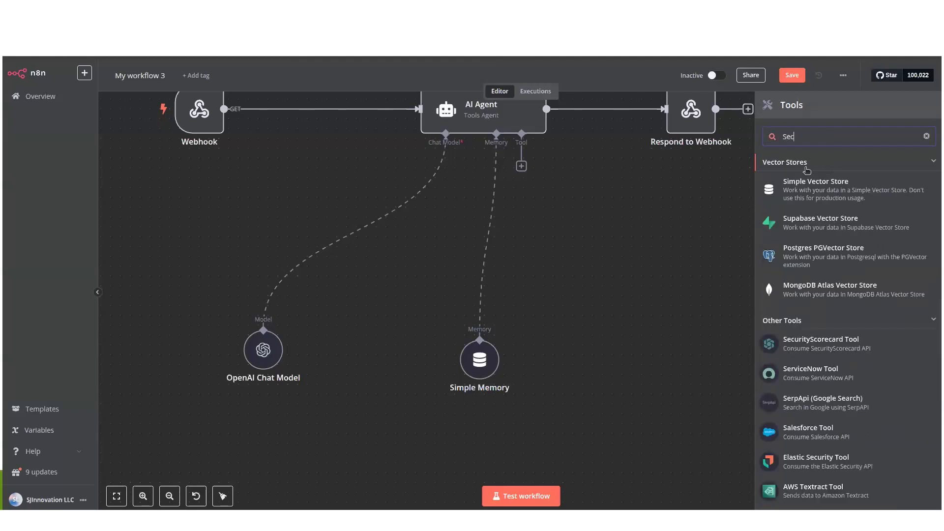
pyautogui.press('BackSpace')
pyautogui.write('rp')
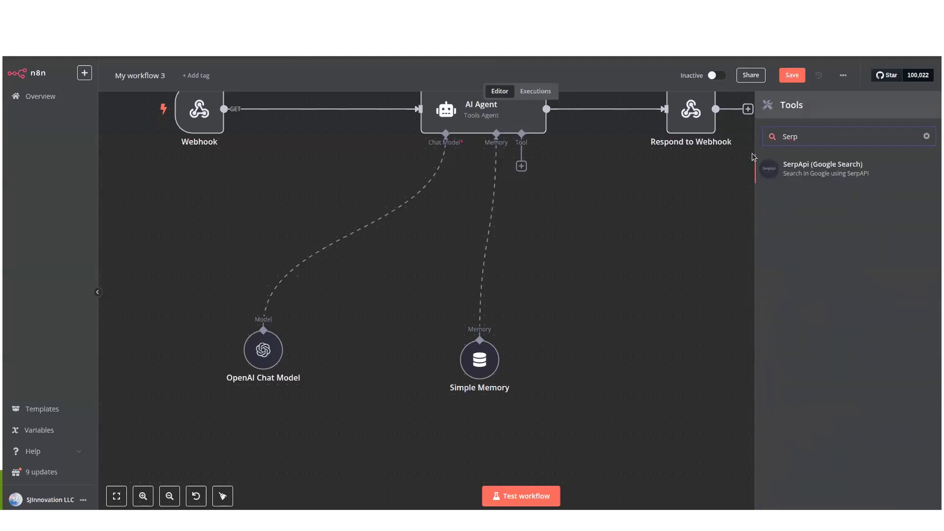
pyautogui.click(798, 168)
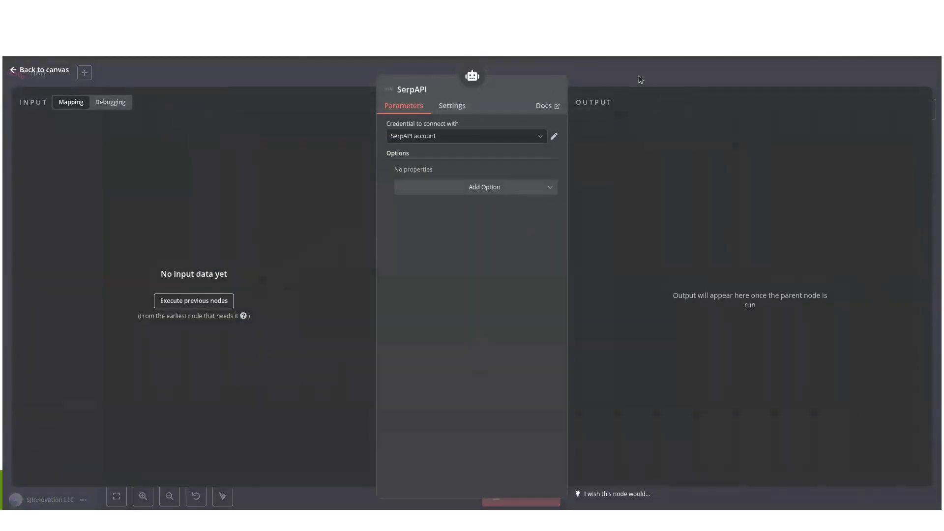
pyautogui.click(568, 206)
pyautogui.moveTo(523, 208); pyautogui.dragTo(668, 355)
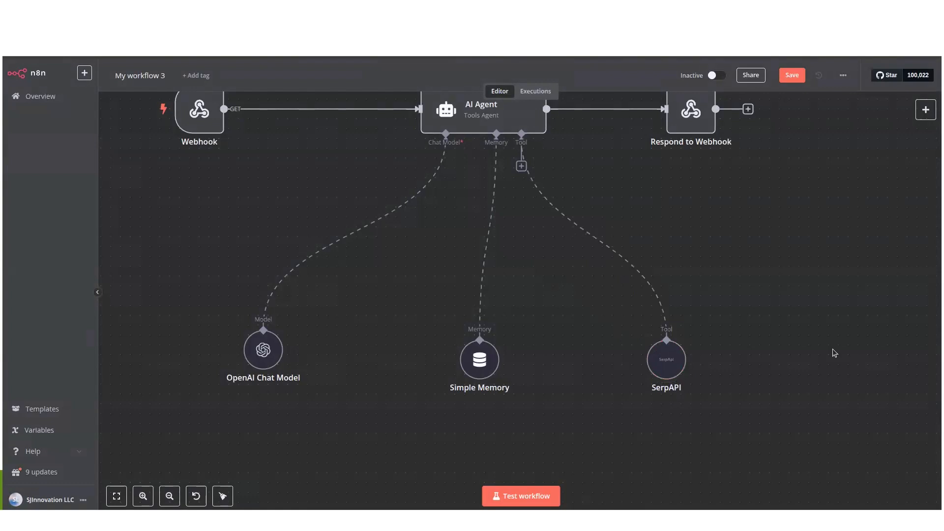
# Save the workflow and switch it from inactive to active.
pyautogui.scroll(-3, 813, 343)
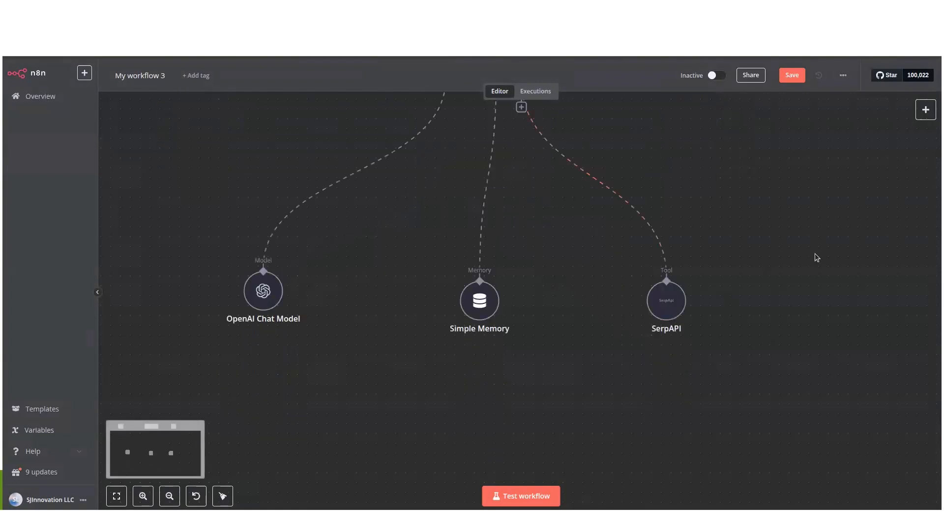
pyautogui.scroll(2, 807, 264)
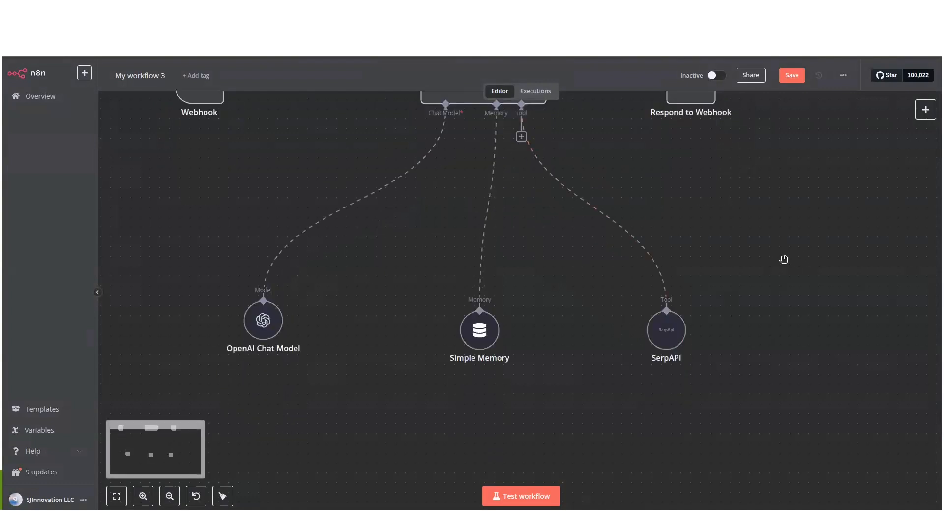
pyautogui.scroll(3, 751, 249)
pyautogui.hotkey('ctrl', 's')
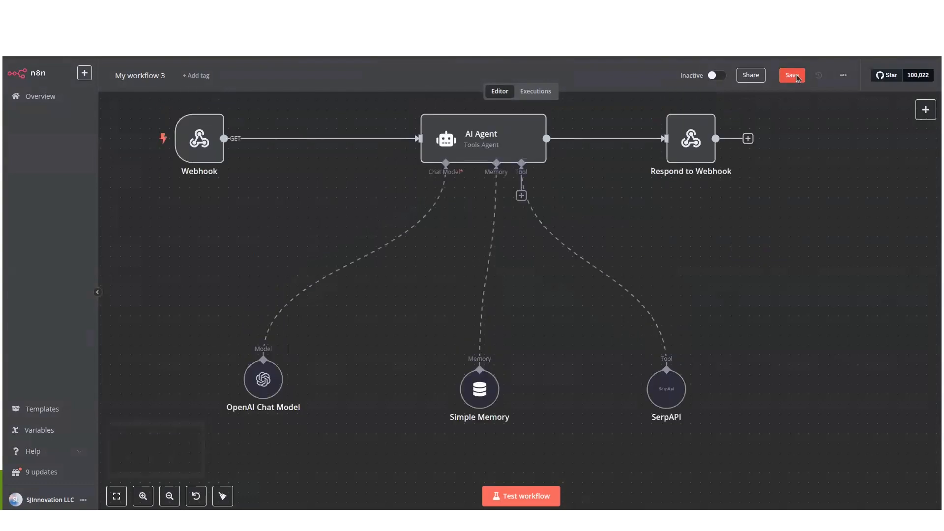
pyautogui.scroll(2, 725, 98)
pyautogui.click(714, 75)
pyautogui.scroll(-2, 240, 308)
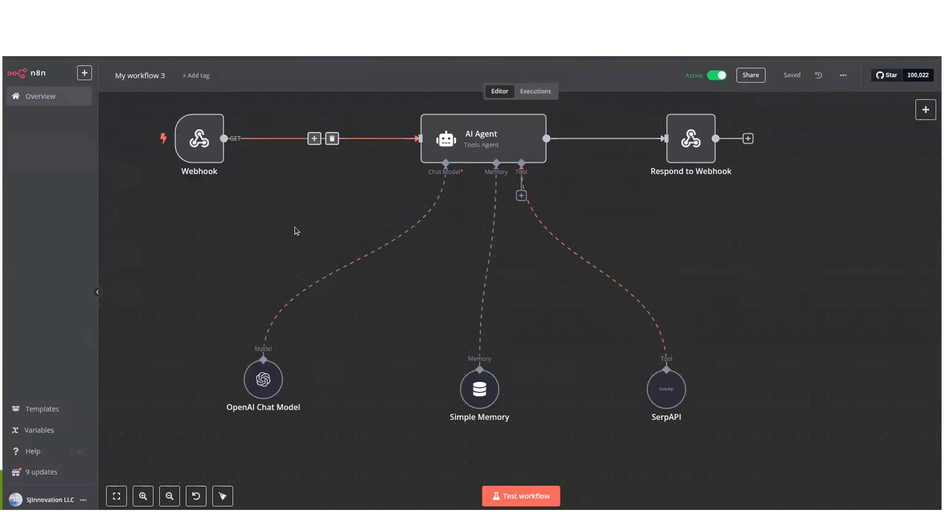
# Copy the Webhook node's test URL and return to the canvas.
pyautogui.doubleClick(216, 145)
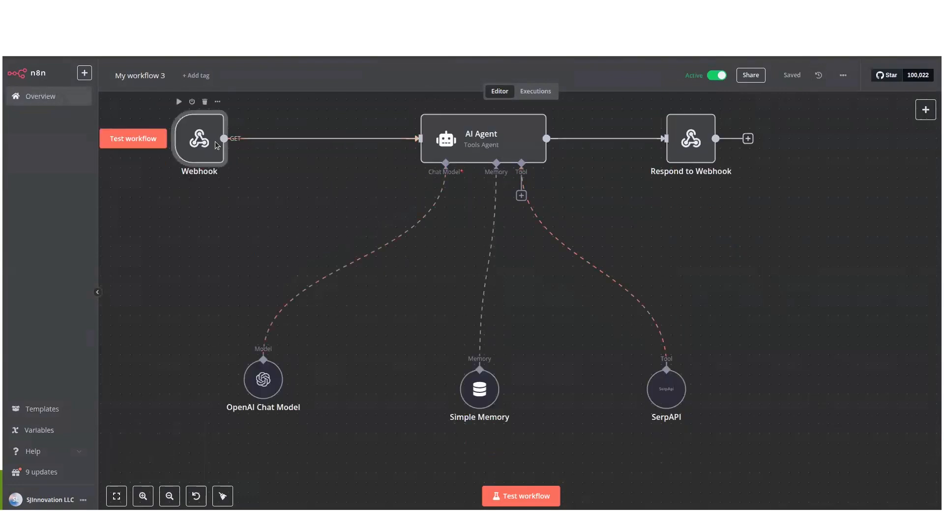
pyautogui.click(315, 165)
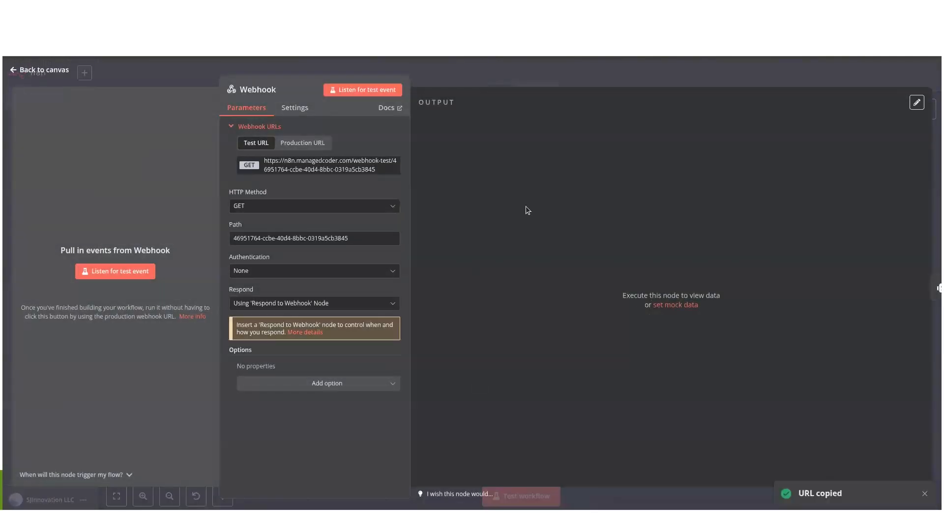
pyautogui.press('Escape')
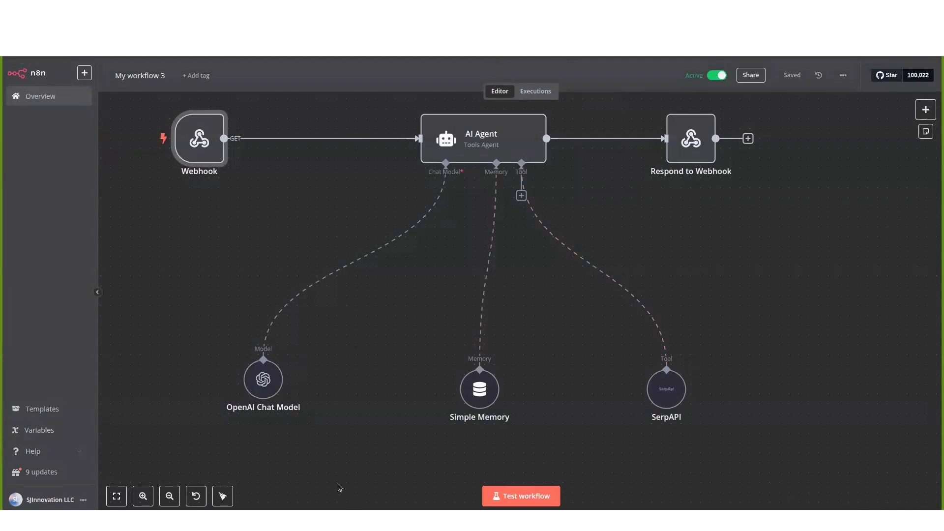
# Start a workflow test run, try listening for a test event in the Webhook node, and return to the canvas.
pyautogui.click(529, 496)
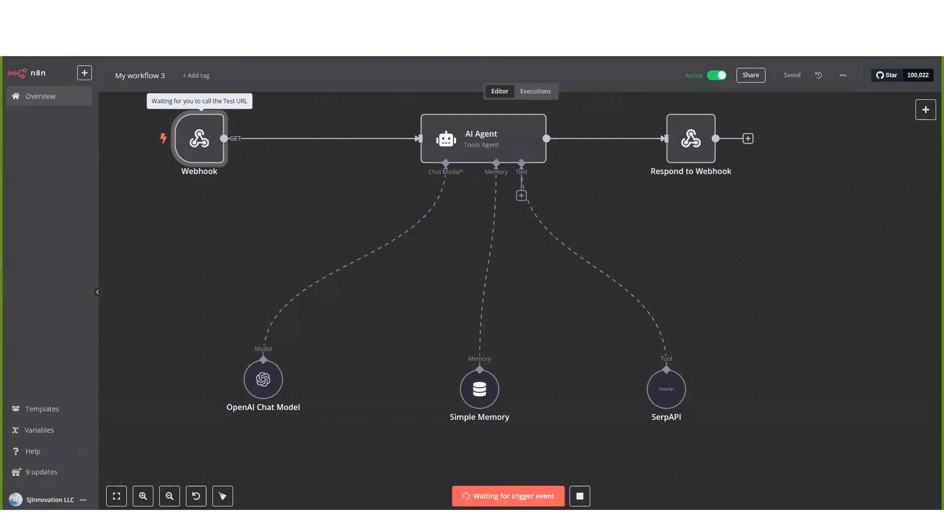
pyautogui.scroll(1, 280, 236)
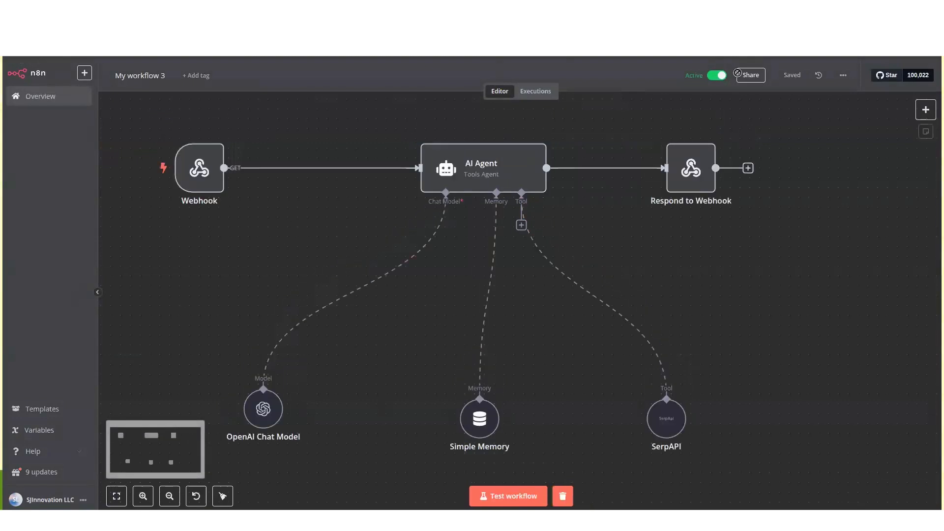
pyautogui.doubleClick(198, 171)
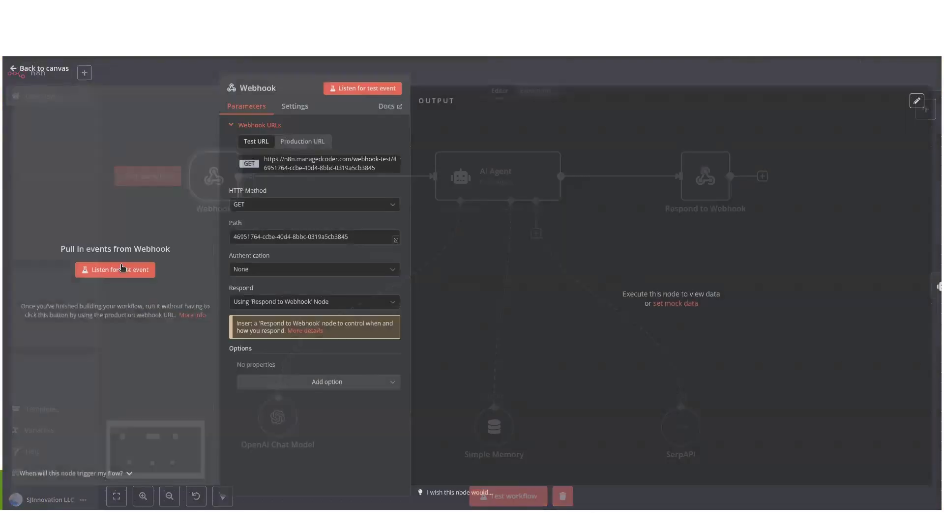
pyautogui.click(123, 269)
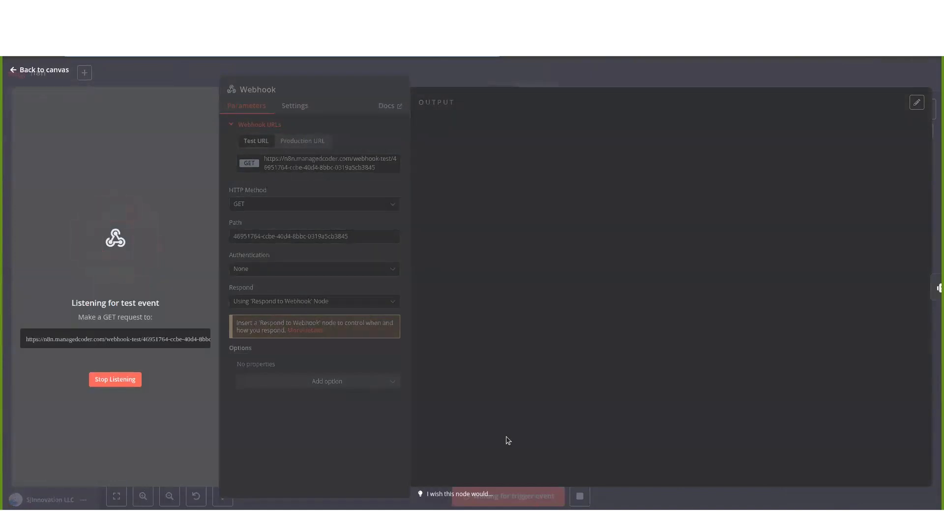
pyautogui.moveTo(525, 499)
pyautogui.click(377, 89)
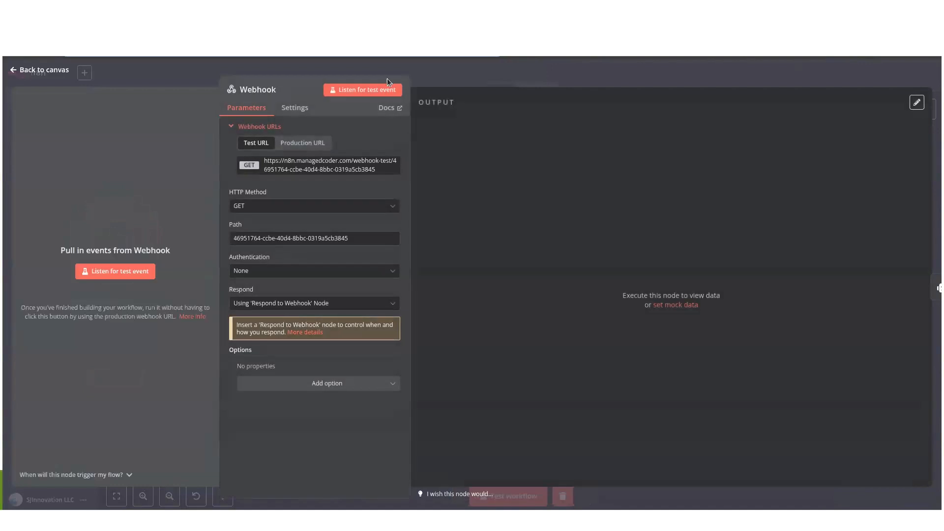
pyautogui.click(388, 69)
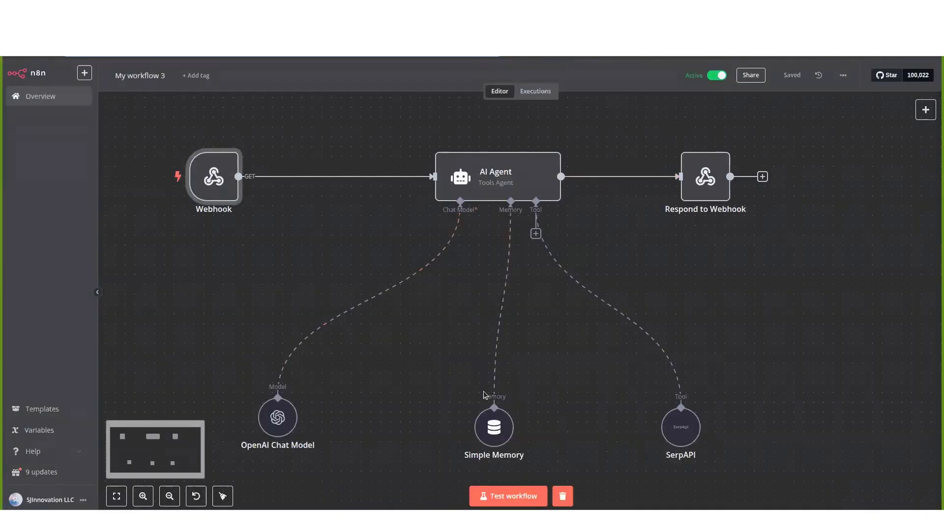
pyautogui.scroll(5, 588, 215)
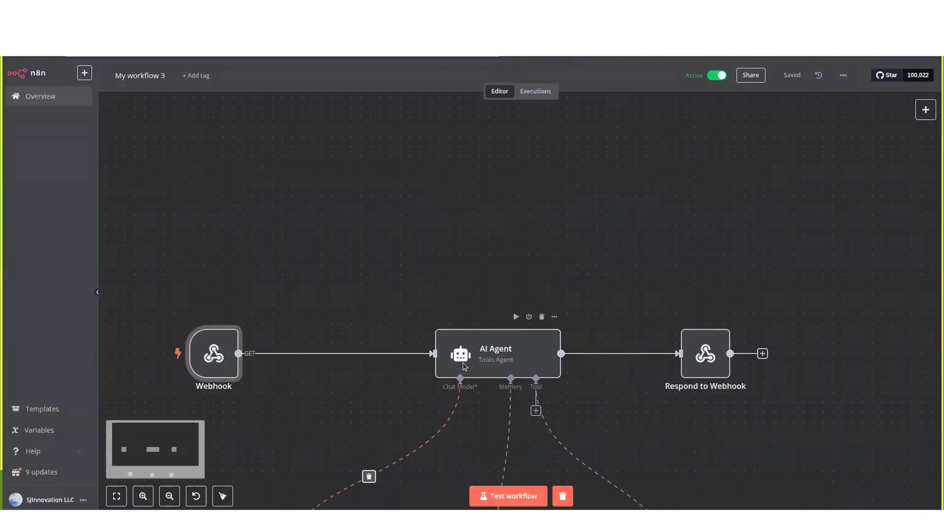
# Switch to Lovable and paste the prompt describing a chat application connected to an AI assistant through the n8n webhook.
pyautogui.click(521, 229)
pyautogui.scroll(-3, 407, 243)
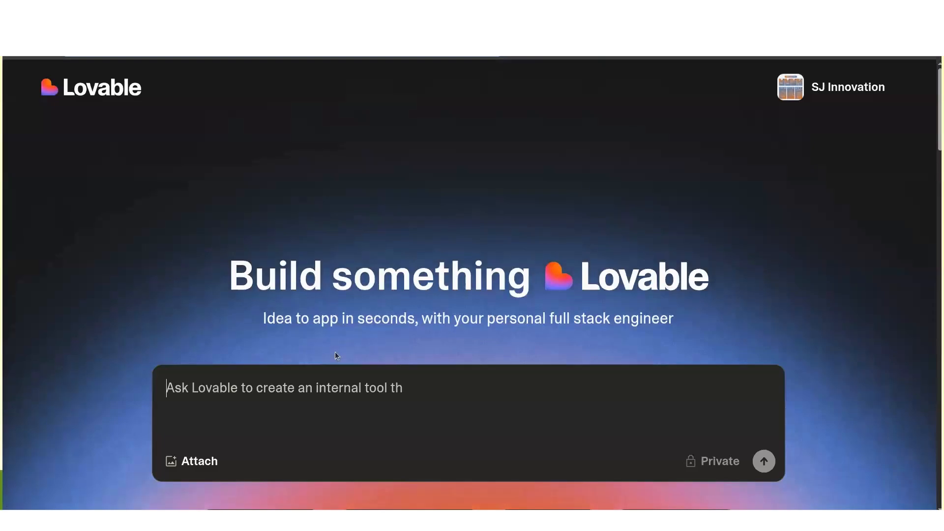
pyautogui.scroll(-3, 391, 234)
pyautogui.moveTo(320, 501)
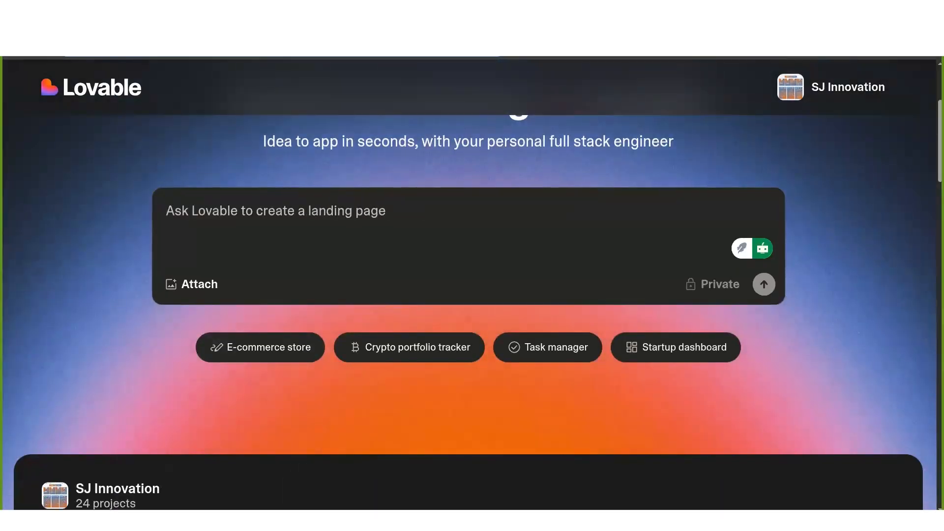
pyautogui.click(303, 221)
pyautogui.hotkey('ctrl', 'v')
pyautogui.scroll(10, 370, 236)
pyautogui.scroll(1, 369, 237)
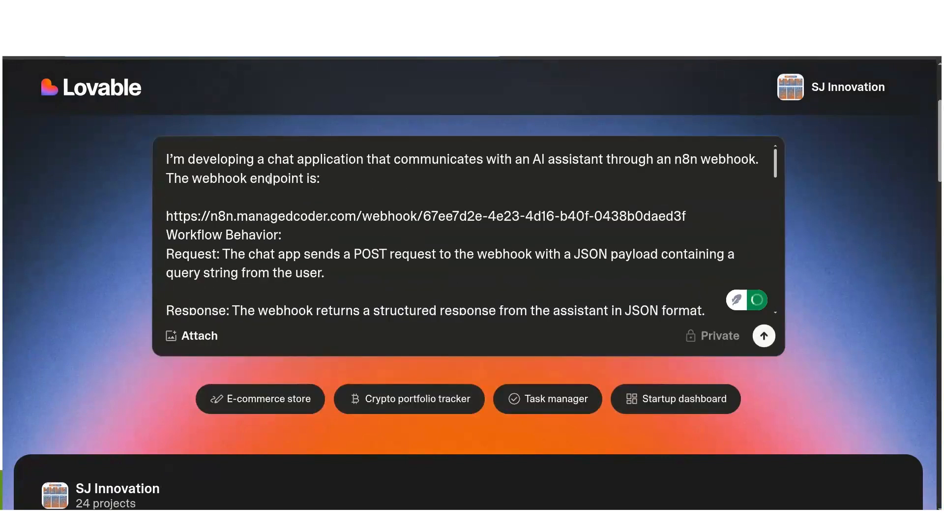
# Review the prompt's introduction, webhook endpoint URL and the described request and response behavior.
pyautogui.moveTo(320, 179); pyautogui.dragTo(176, 145)
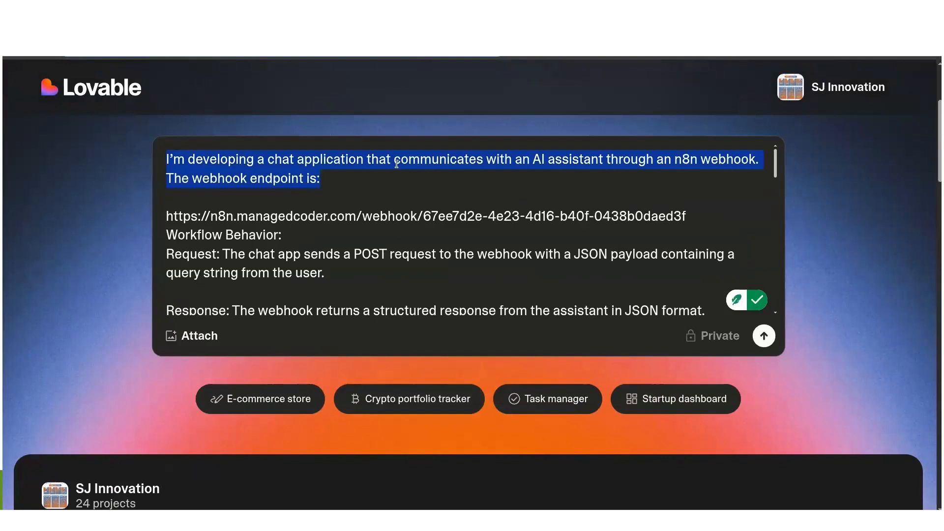
pyautogui.click(442, 159)
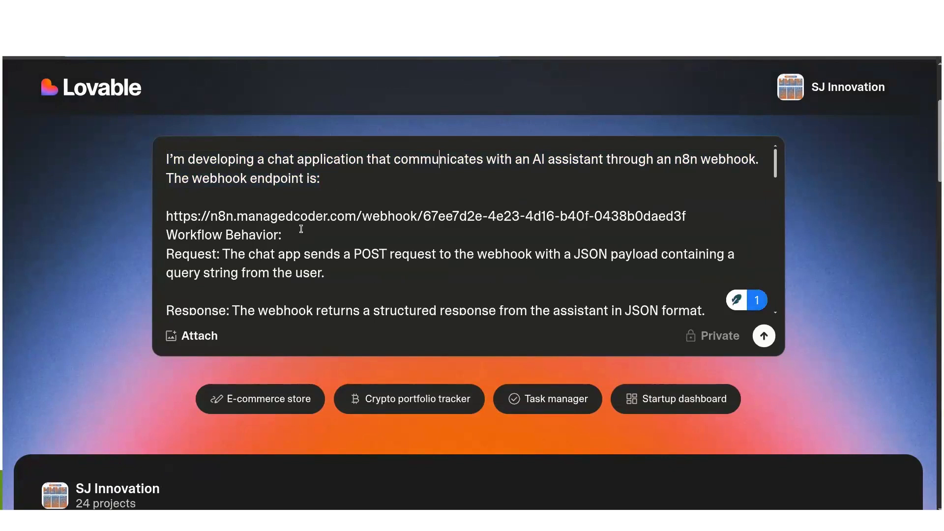
pyautogui.moveTo(301, 229); pyautogui.dragTo(207, 216)
pyautogui.doubleClick(574, 216)
pyautogui.scroll(-1, 219, 206)
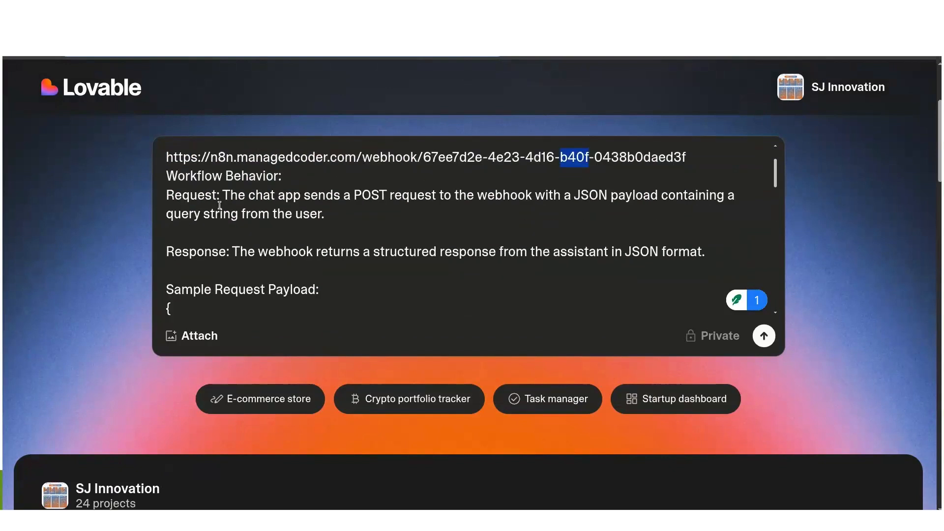
pyautogui.moveTo(190, 200); pyautogui.dragTo(406, 274)
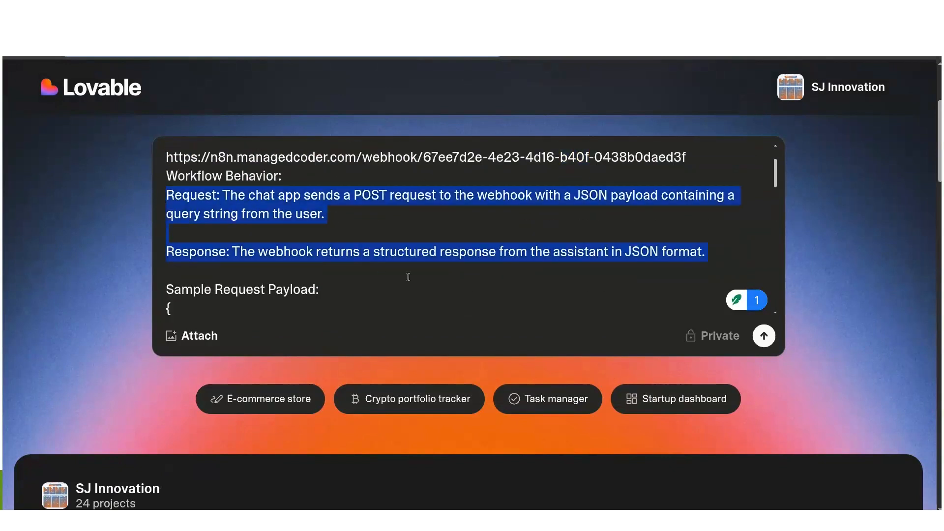
pyautogui.click(409, 277)
# Review the prompt's sample request payload, sample webhook execution and sample webhook response.
pyautogui.scroll(-3, 432, 276)
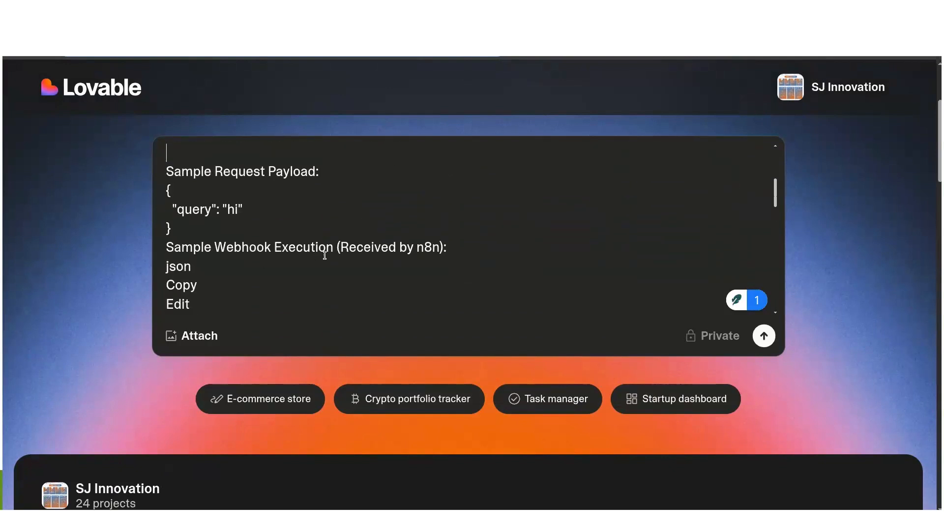
pyautogui.scroll(2, 262, 253)
pyautogui.scroll(-1, 234, 229)
pyautogui.moveTo(219, 210); pyautogui.dragTo(289, 211)
pyautogui.click(419, 251)
pyautogui.scroll(-2, 328, 265)
pyautogui.scroll(-8, 327, 265)
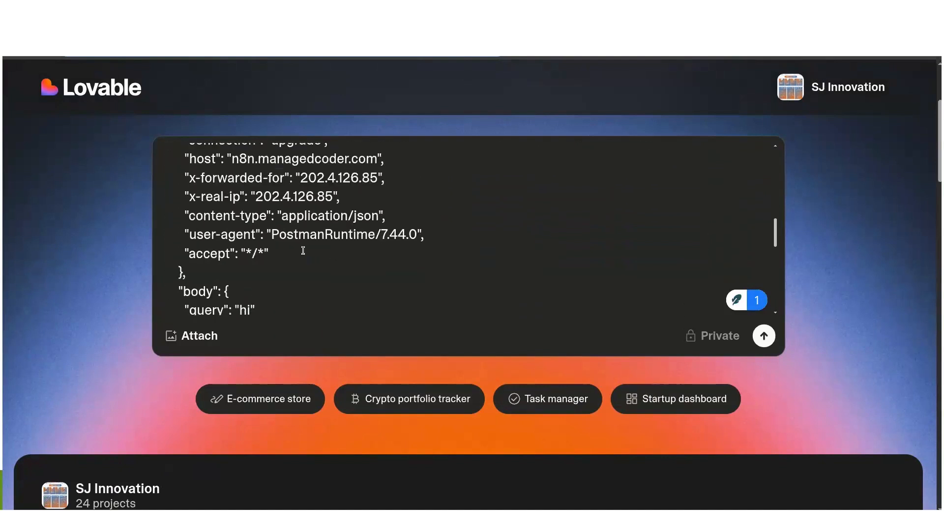
pyautogui.scroll(2, 259, 249)
pyautogui.scroll(2, 259, 249)
pyautogui.scroll(-6, 279, 246)
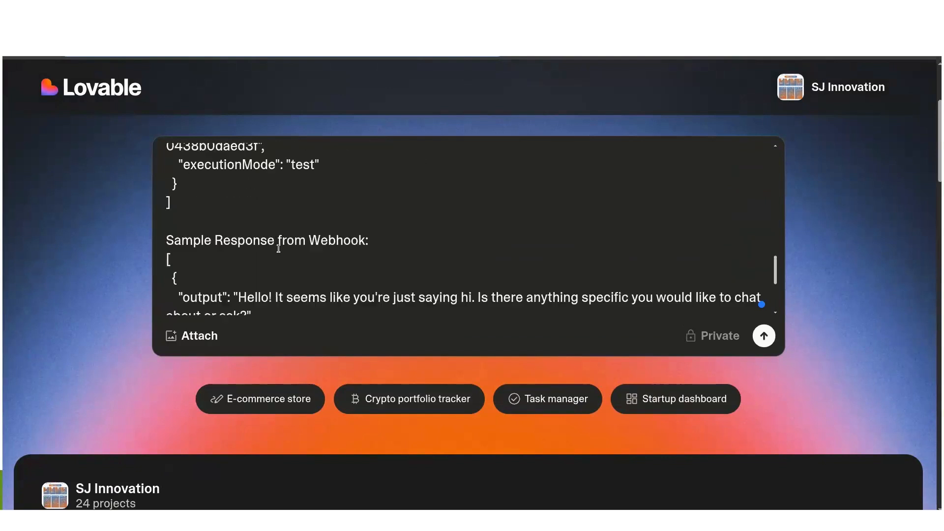
# Submit the prompt so Lovable builds the chat application with a conversational UI.
pyautogui.click(551, 263)
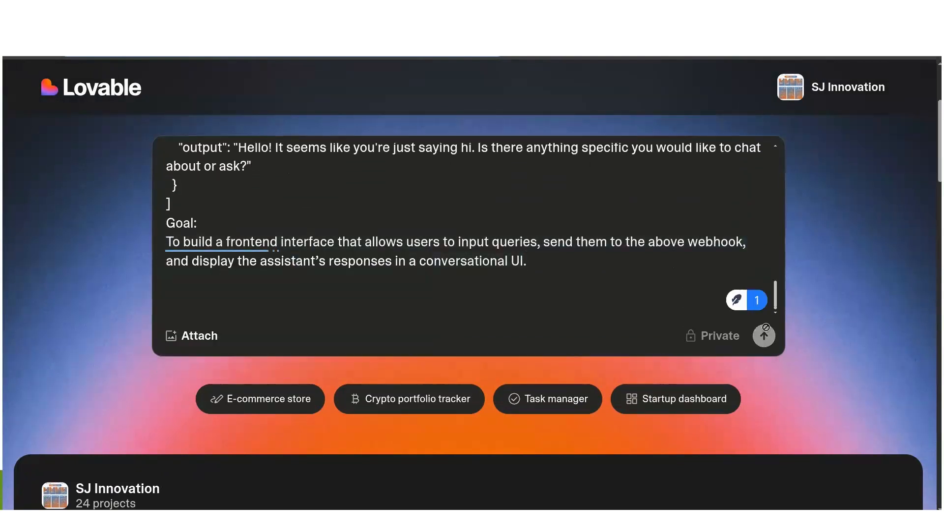
pyautogui.press('Return')
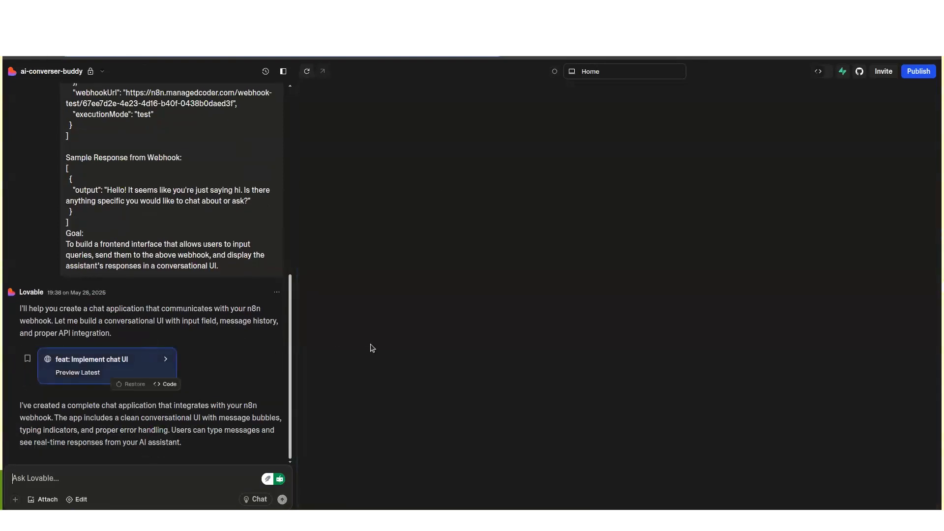
pyautogui.scroll(1, 267, 323)
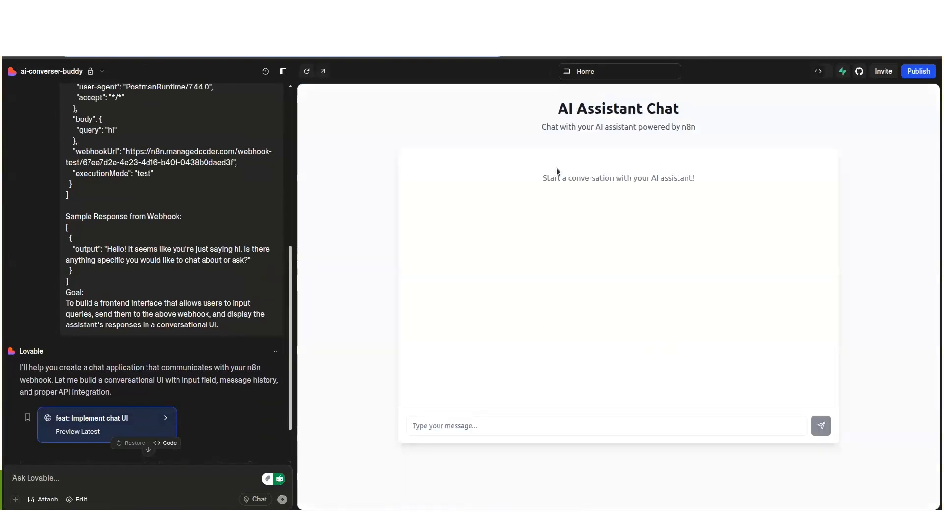
# Send the message "hey" to the assistant in the generated AI Assistant Chat preview.
pyautogui.moveTo(543, 178); pyautogui.dragTo(739, 182)
pyautogui.click(632, 219)
pyautogui.click(519, 427)
pyautogui.write('hey')
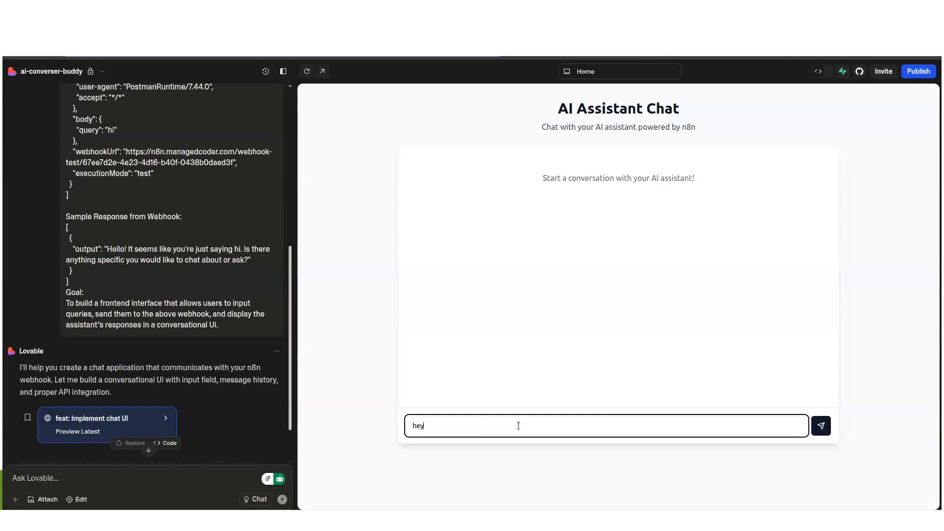
pyautogui.press('Return')
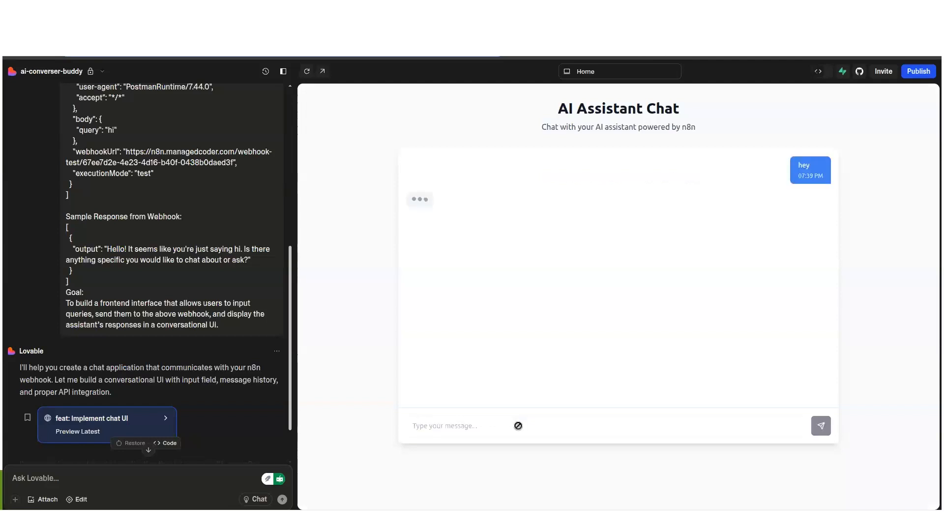
# Ask the preview assistant "What are the pros and cons of using TypeScript over JavaScript?" and read through its reply.
pyautogui.click(519, 426)
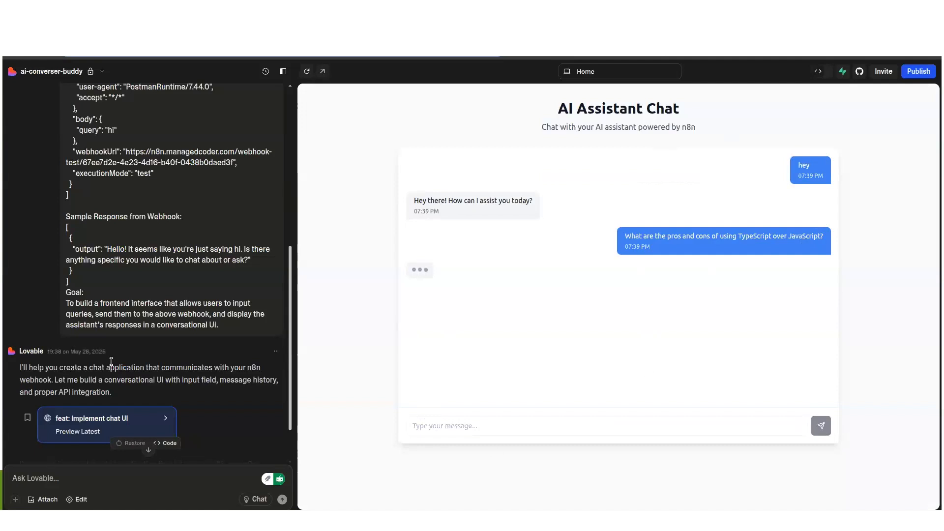
pyautogui.scroll(-1, 91, 379)
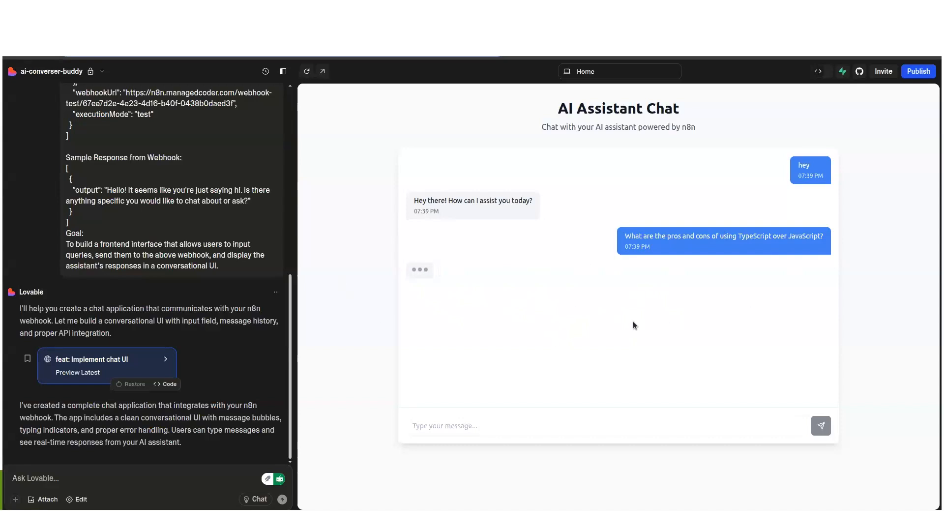
pyautogui.scroll(3, 549, 291)
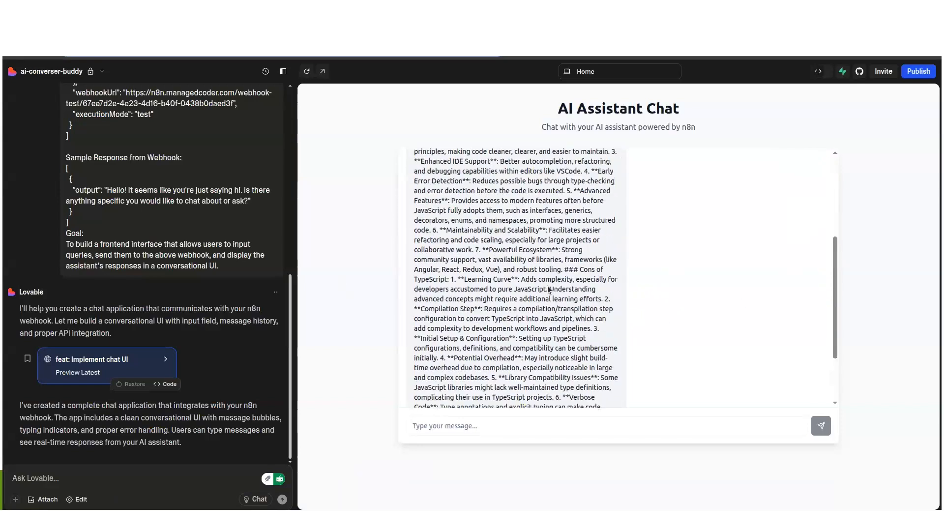
pyautogui.scroll(2, 438, 198)
pyautogui.scroll(-2, 427, 190)
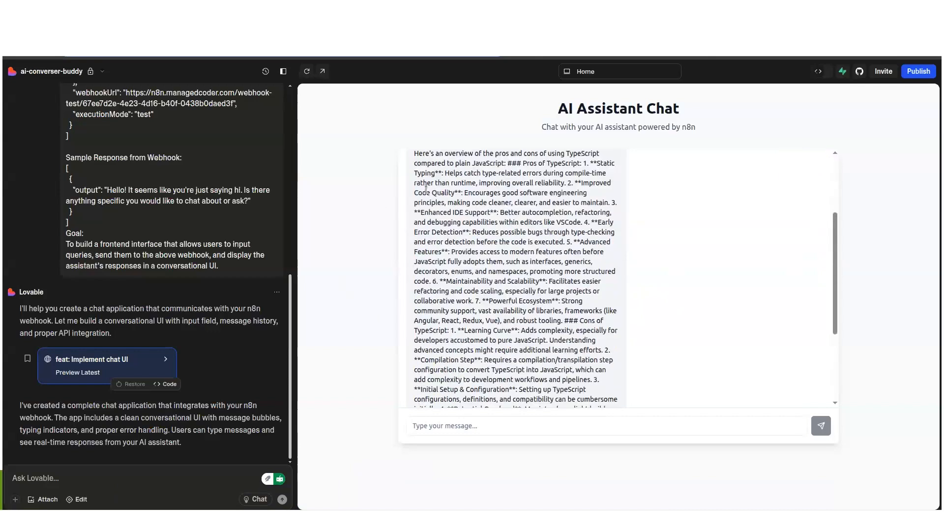
pyautogui.moveTo(418, 150); pyautogui.dragTo(607, 380)
pyautogui.click(613, 393)
pyautogui.scroll(10, 649, 274)
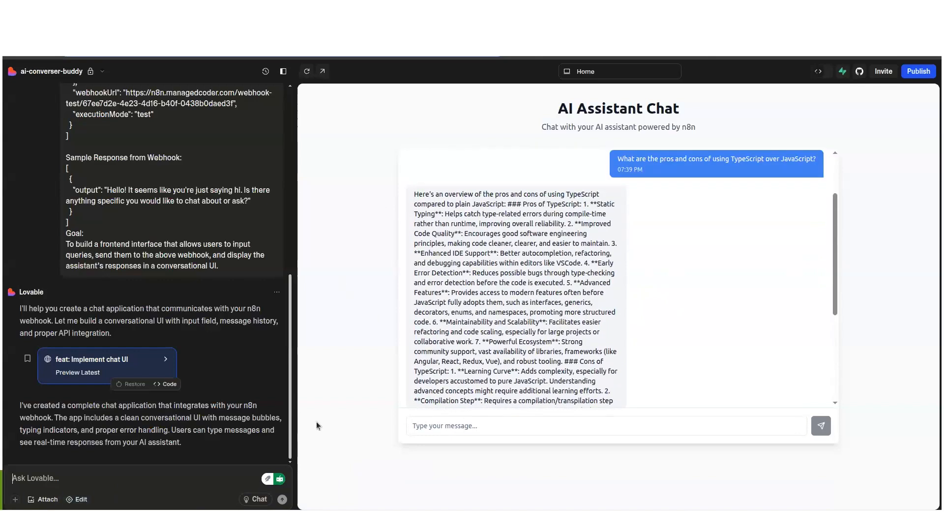
# Ask Lovable to make the UI more realistic and fix the reply's display issue, including the full TypeScript reply in the prompt.
pyautogui.write('Can you please make the ui more realisticand over here i get some issue can you fix thus')
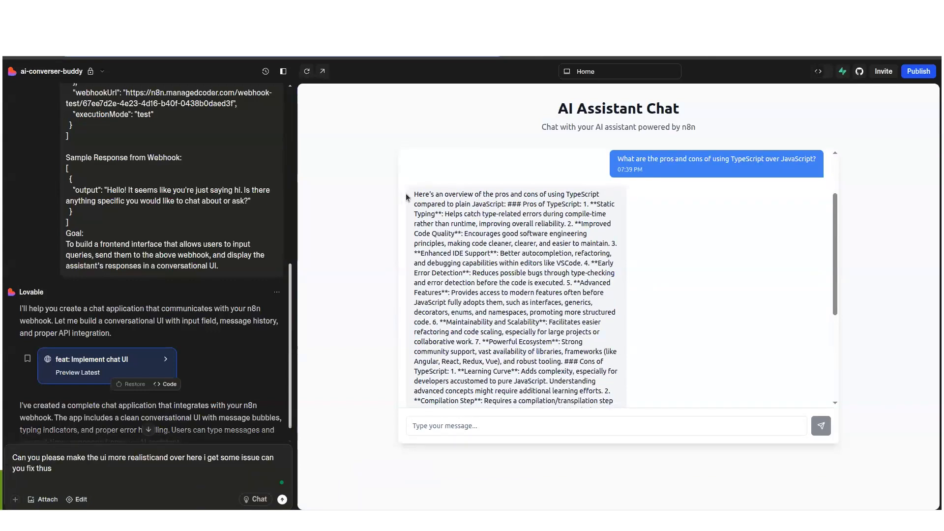
pyautogui.moveTo(406, 197); pyautogui.dragTo(605, 409)
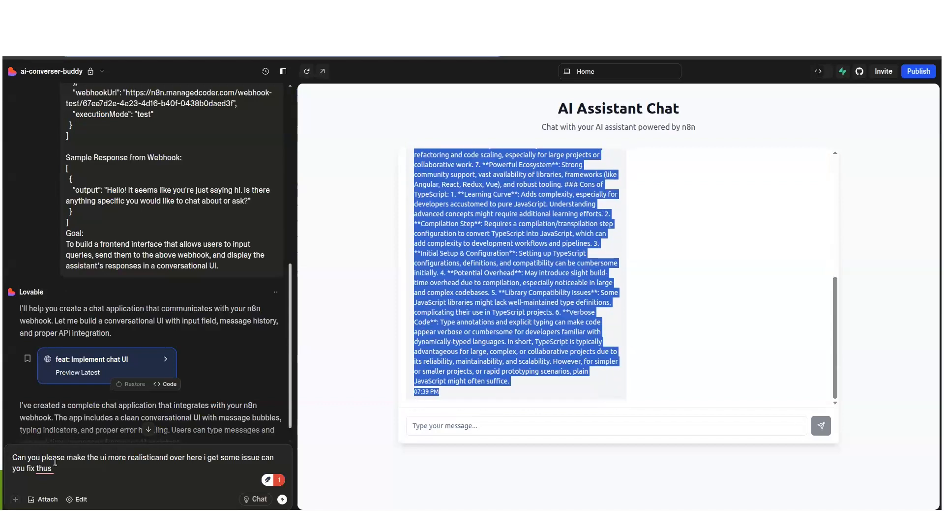
pyautogui.click(57, 465)
pyautogui.hotkey('ctrl', 'v')
pyautogui.press('Return')
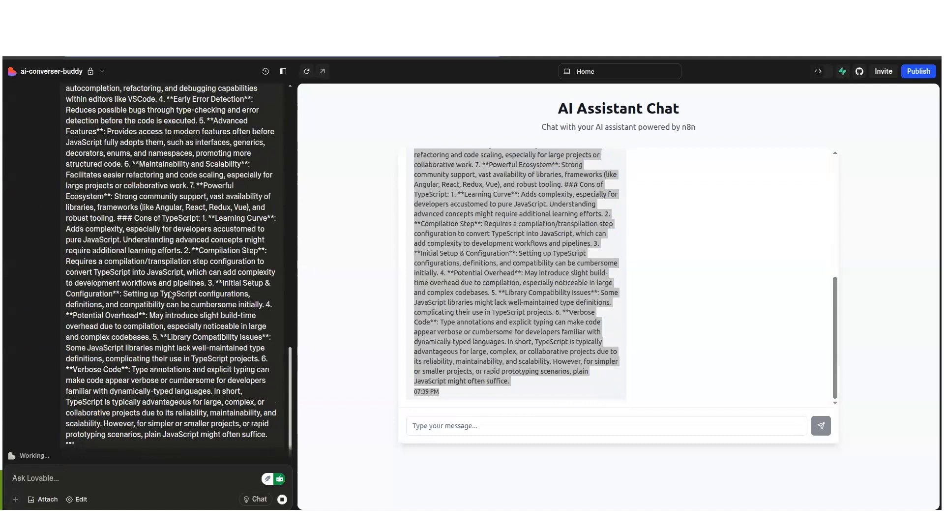
# Look over the submitted fix request and the formatting of the TypeScript reply in the preview.
pyautogui.scroll(3, 212, 280)
pyautogui.scroll(-3, 213, 233)
pyautogui.scroll(2, 741, 202)
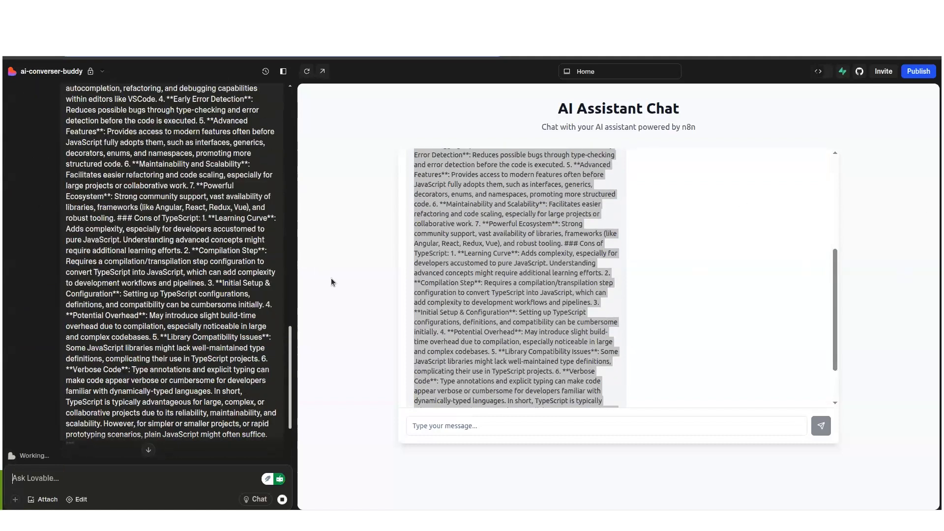
pyautogui.scroll(-2, 505, 186)
pyautogui.click(638, 243)
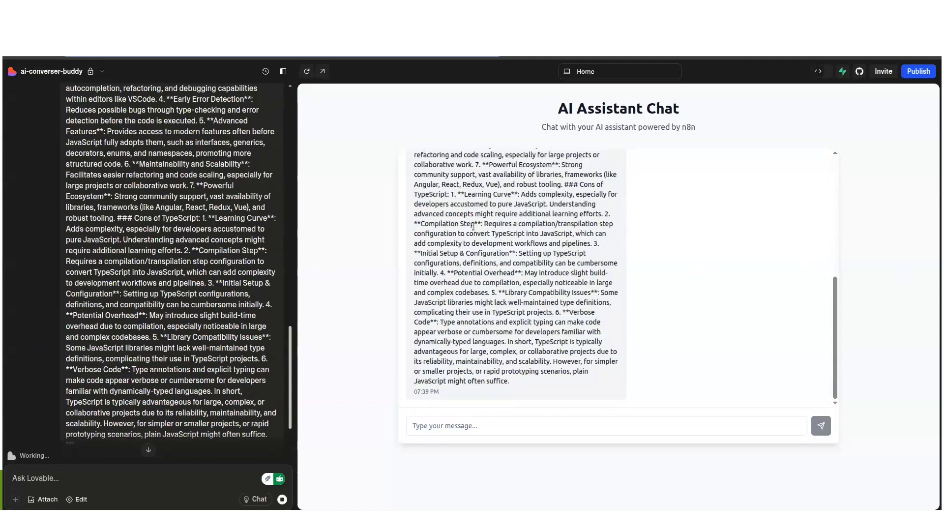
pyautogui.scroll(10, 541, 246)
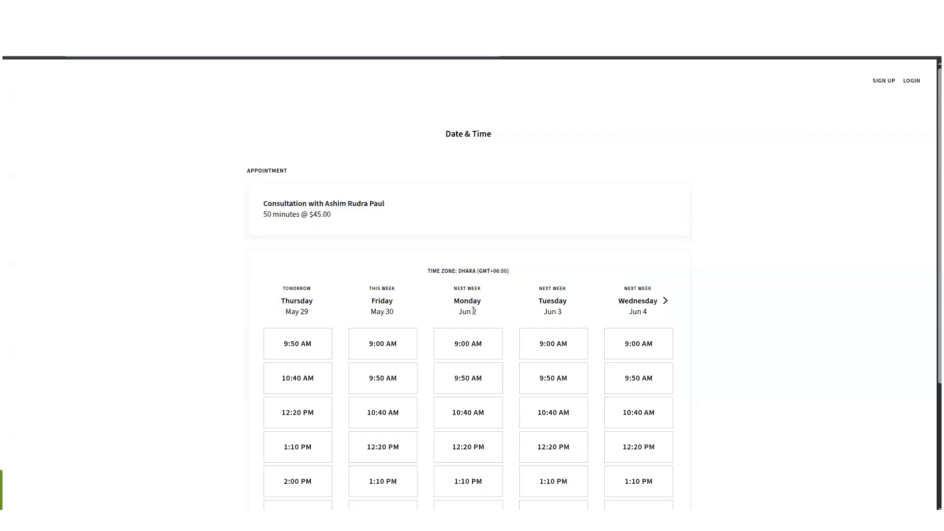
# Examine the available consultation times on the Acuity Scheduling page and the week of May 25–31 in Google Calendar.
pyautogui.scroll(-5, 423, 291)
pyautogui.scroll(-1, 443, 334)
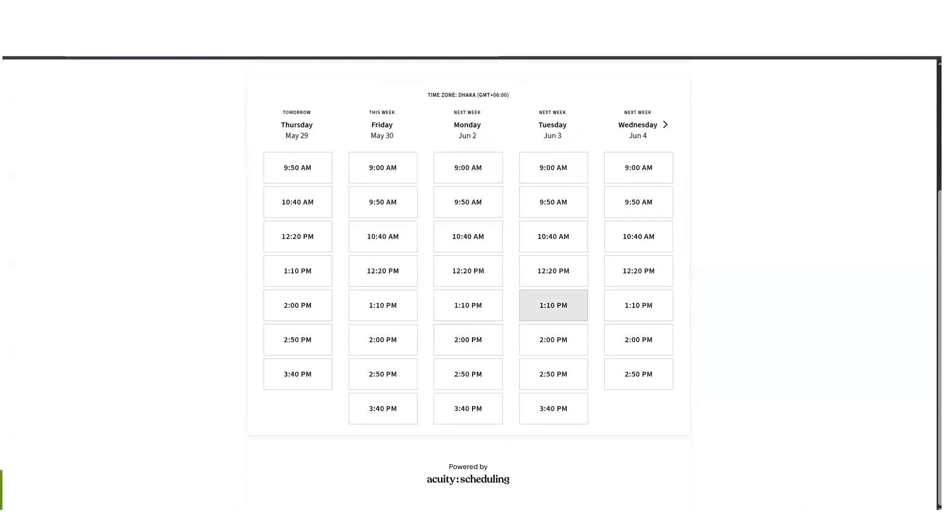
pyautogui.scroll(1, 368, 194)
pyautogui.scroll(2, 344, 197)
pyautogui.scroll(-3, 360, 162)
pyautogui.scroll(4, 282, 190)
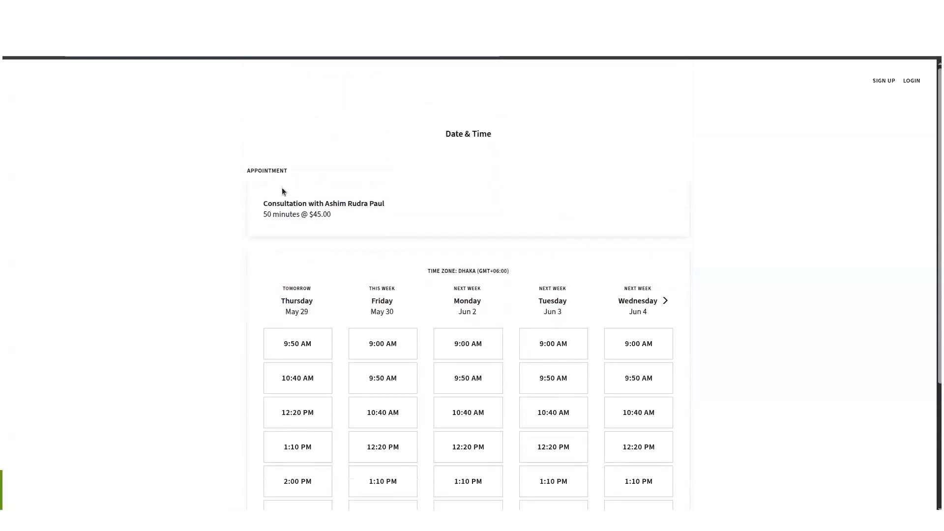
pyautogui.scroll(-3, 310, 263)
pyautogui.scroll(1, 322, 240)
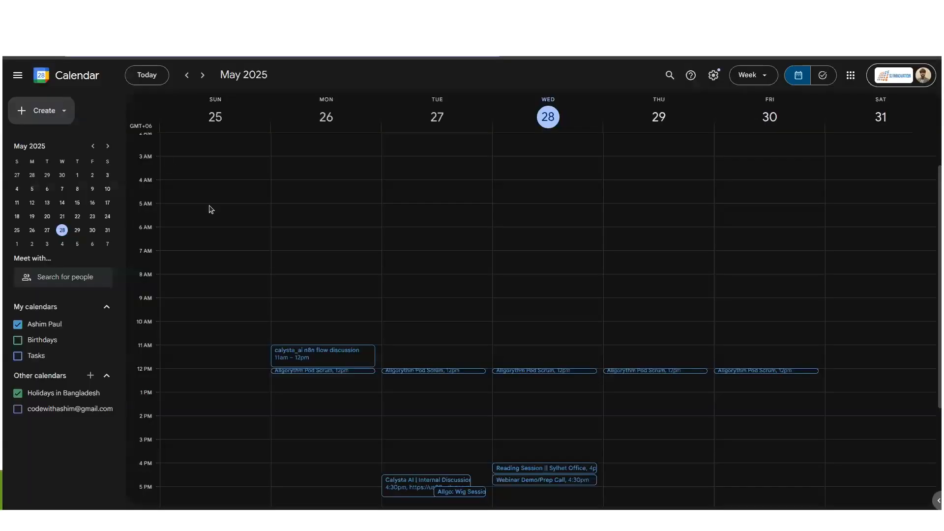
pyautogui.scroll(-3, 464, 299)
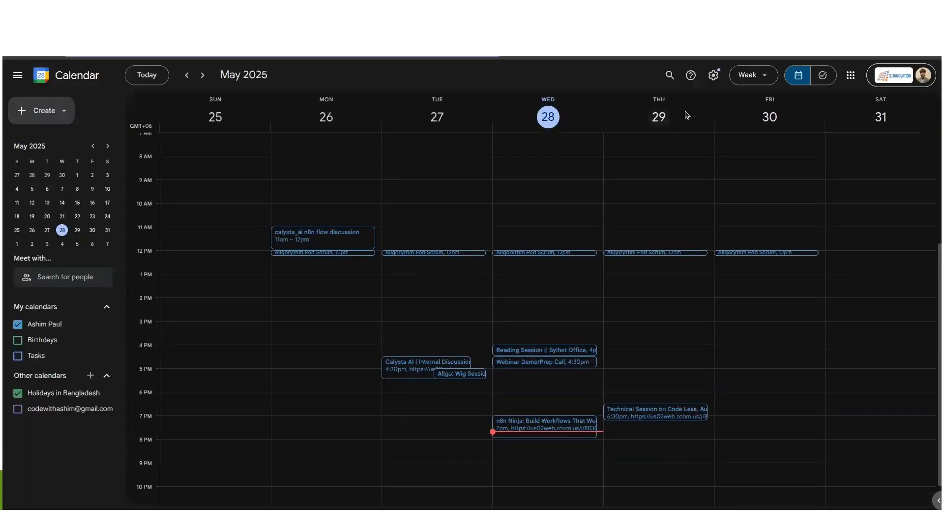
pyautogui.scroll(2, 770, 224)
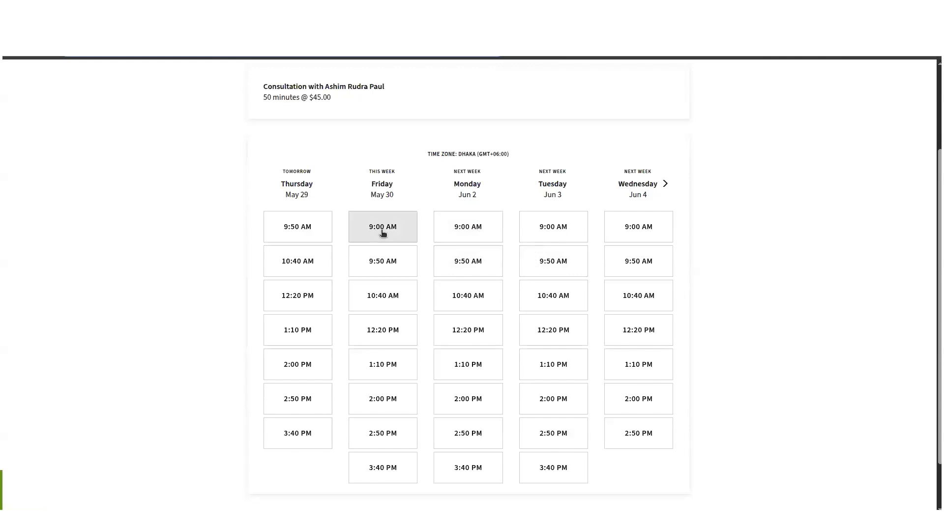
# On the booking page, select the Friday, May 30, 9:00 AM consultation and enter the customer's first and last name.
pyautogui.click(384, 233)
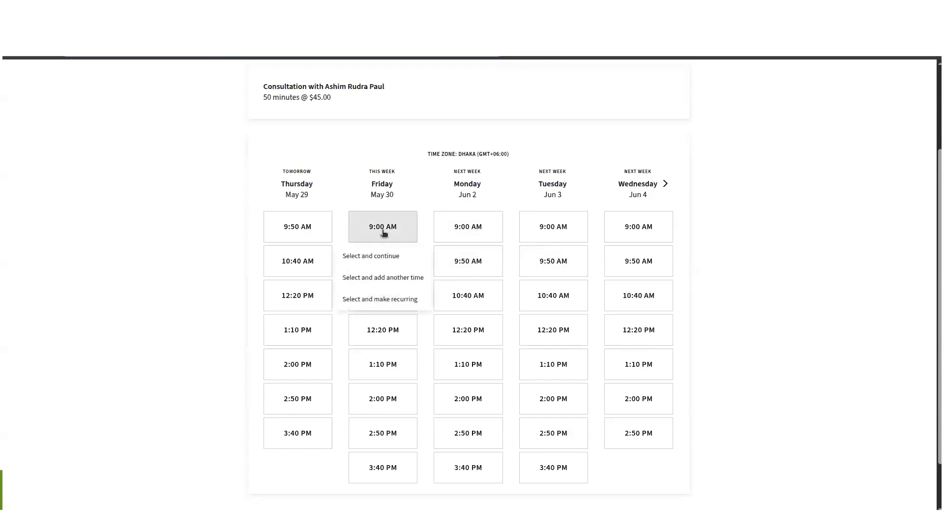
pyautogui.click(368, 255)
pyautogui.click(319, 247)
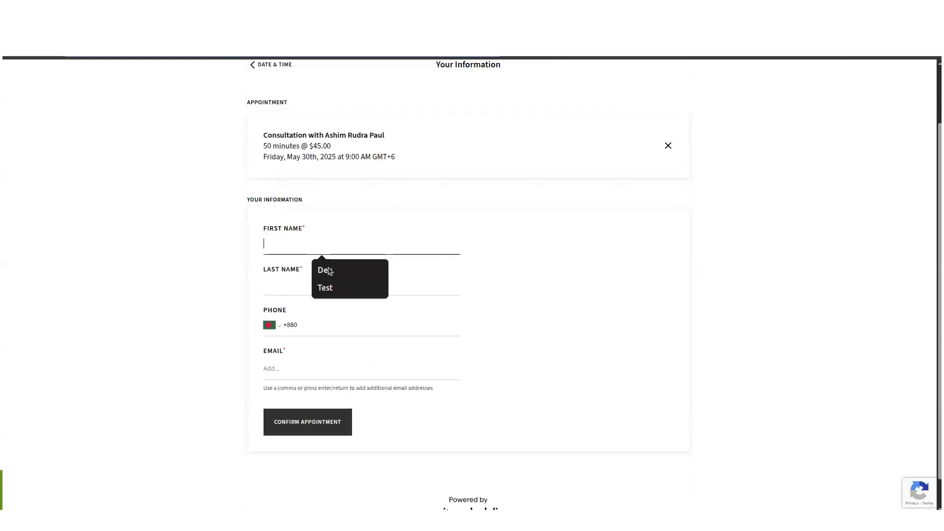
pyautogui.click(328, 270)
pyautogui.click(319, 285)
pyautogui.click(327, 307)
pyautogui.doubleClick(290, 284)
pyautogui.write('Test')
# Enter the customer's phone number and e-mail address and confirm the consultation appointment.
pyautogui.click(386, 326)
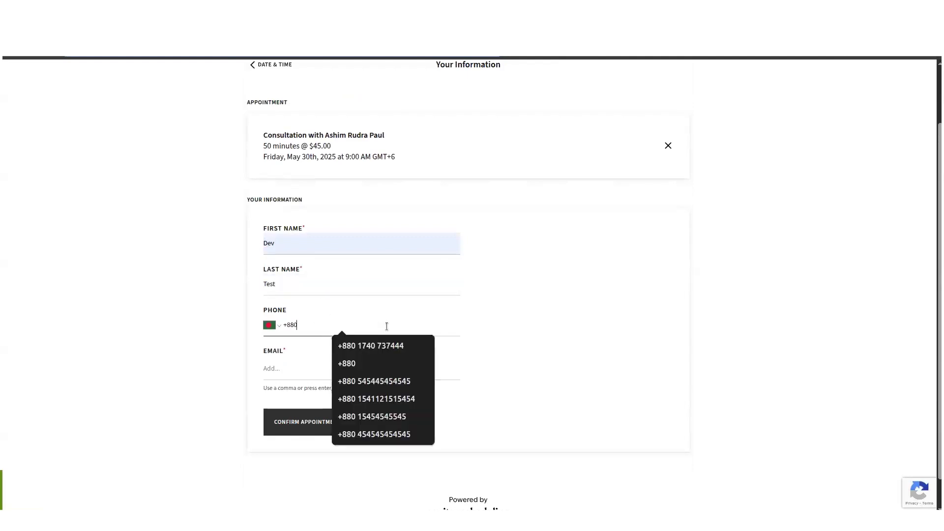
pyautogui.write('4545454545')
pyautogui.click(317, 368)
pyautogui.click(346, 388)
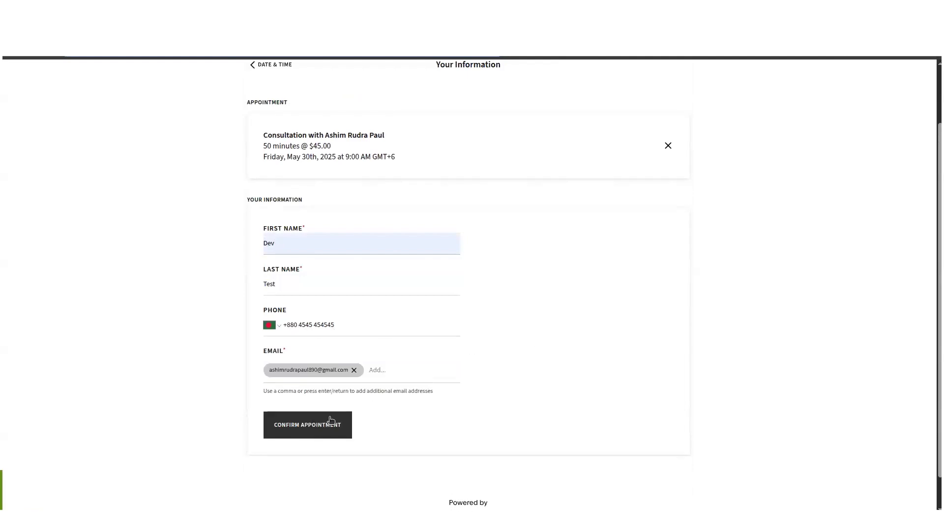
pyautogui.click(291, 426)
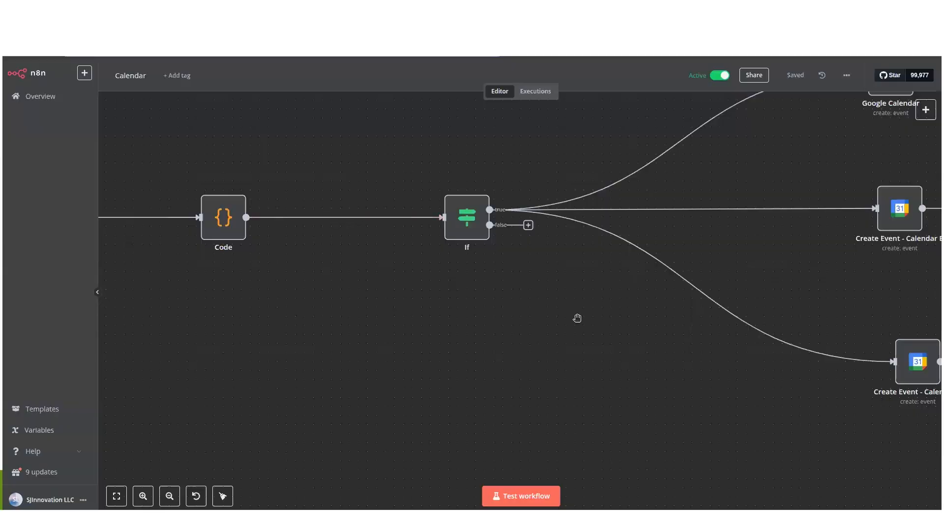
# View the Calendar workflow in n8n, and switch to Google Calendar to examine the Friday, May 30, 9 AM consultation entries.
pyautogui.scroll(-3, 577, 315)
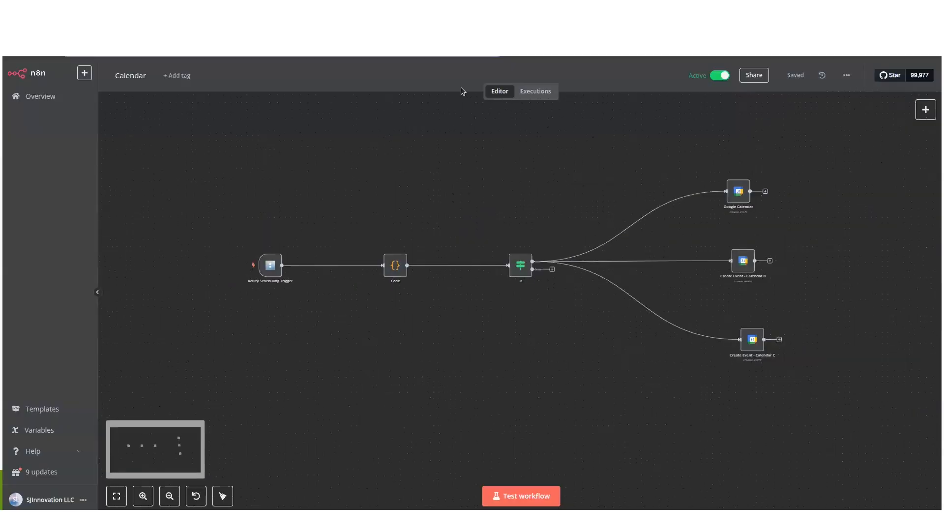
pyautogui.scroll(3, 420, 278)
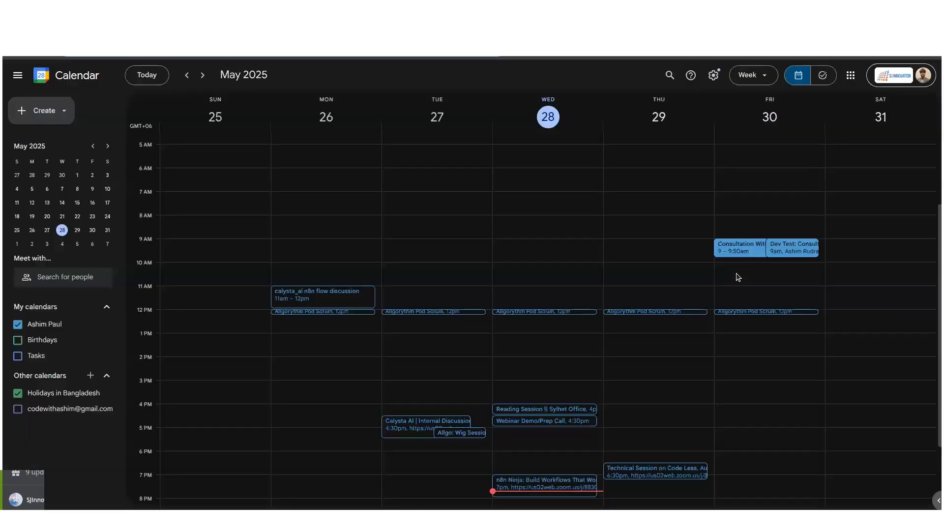
pyautogui.scroll(-1, 767, 295)
pyautogui.scroll(2, 794, 319)
pyautogui.hotkey('ctrl', '+')
pyautogui.hotkey('ctrl', '+')
pyautogui.hotkey('ctrl', '+')
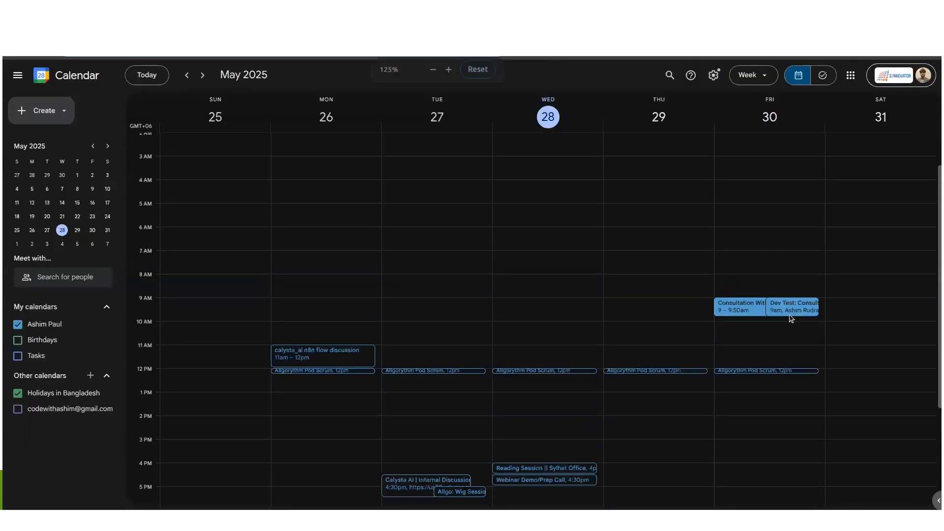
pyautogui.hotkey('ctrl', '-')
pyautogui.hotkey('ctrl', '-')
pyautogui.click(778, 283)
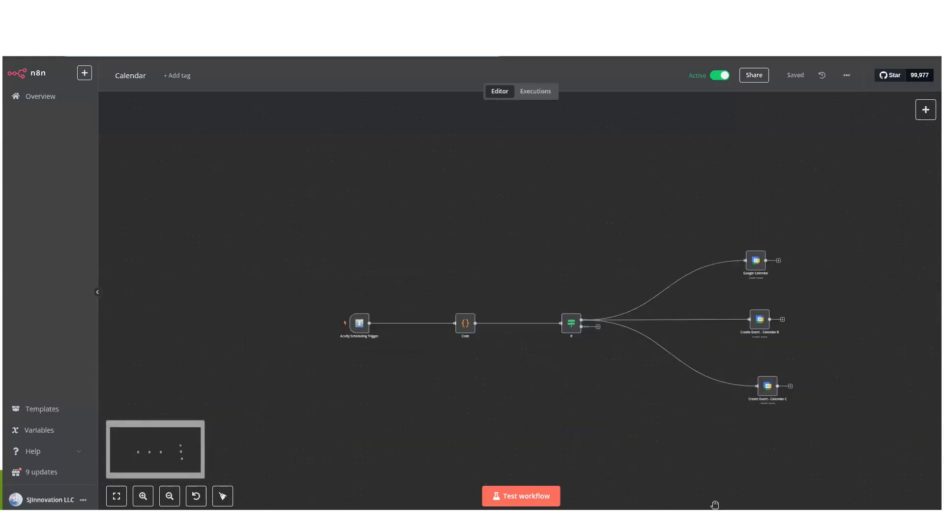
# Return to n8n and examine the Calendar workflow from the Acuity Scheduling Trigger through Code and If to the Google Calendar nodes.
pyautogui.moveTo(335, 164); pyautogui.dragTo(317, 151)
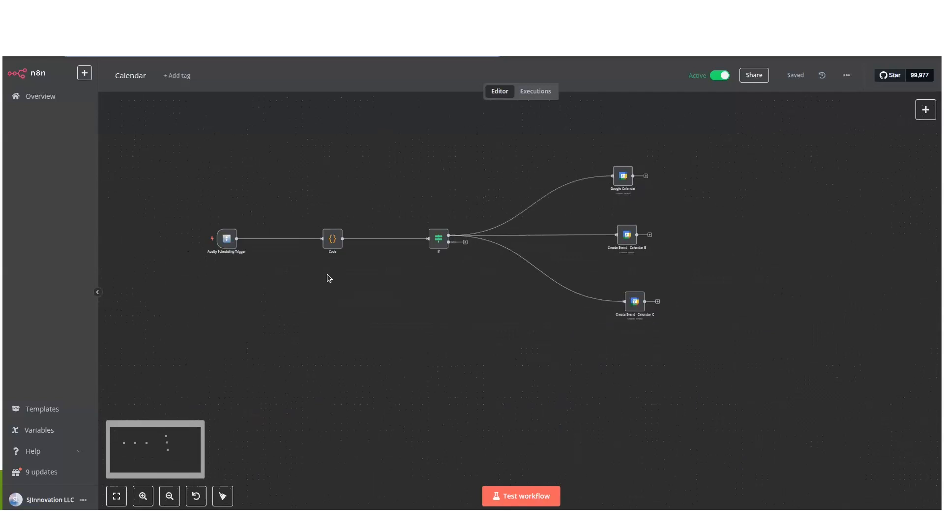
pyautogui.scroll(3, 526, 307)
pyautogui.scroll(3, 556, 361)
pyautogui.scroll(-3, 590, 348)
pyautogui.moveTo(590, 348); pyautogui.dragTo(722, 398)
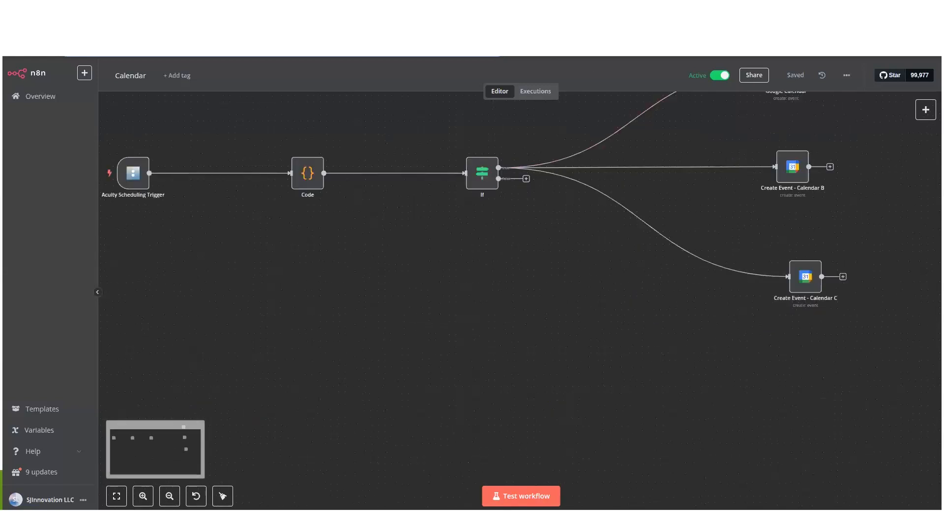
# Switch to Lovable and review the revised chat UI and the formatting of the TypeScript pros and cons reply.
pyautogui.hotkey('ctrl', 'Tab')
pyautogui.scroll(-4, 580, 313)
pyautogui.scroll(4, 581, 313)
pyautogui.scroll(-8, 633, 270)
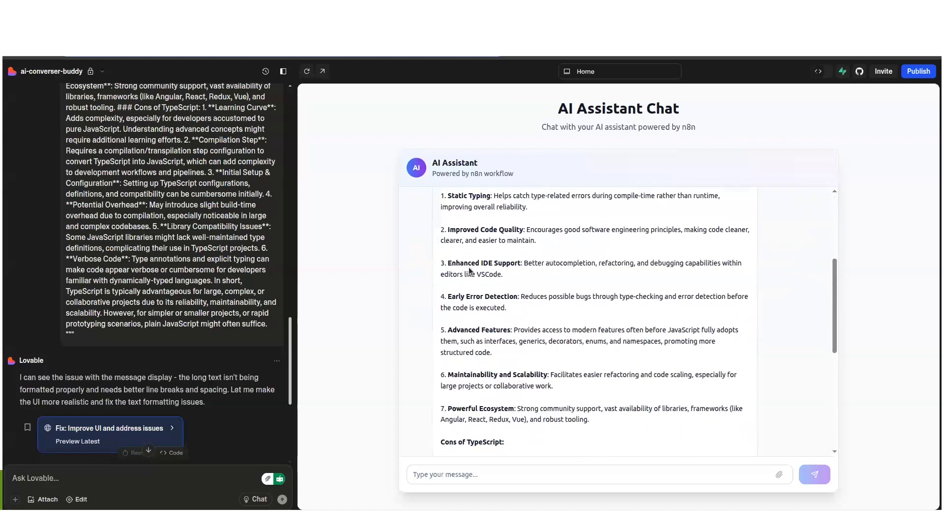
pyautogui.scroll(5, 454, 262)
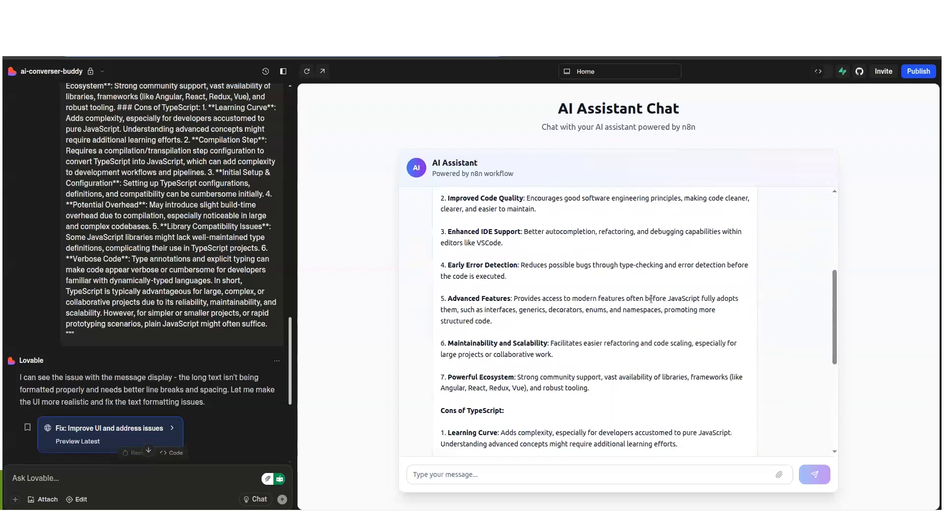
pyautogui.scroll(-10, 642, 326)
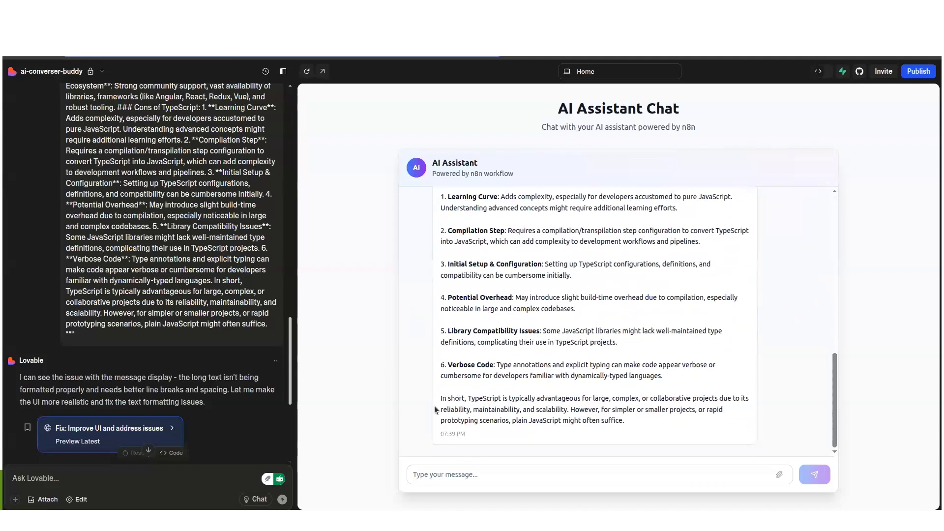
# Submit the Lovable request "can you make the chatbox full width and make it more user firendly over here".
pyautogui.click(110, 481)
pyautogui.write('can you make the hat')
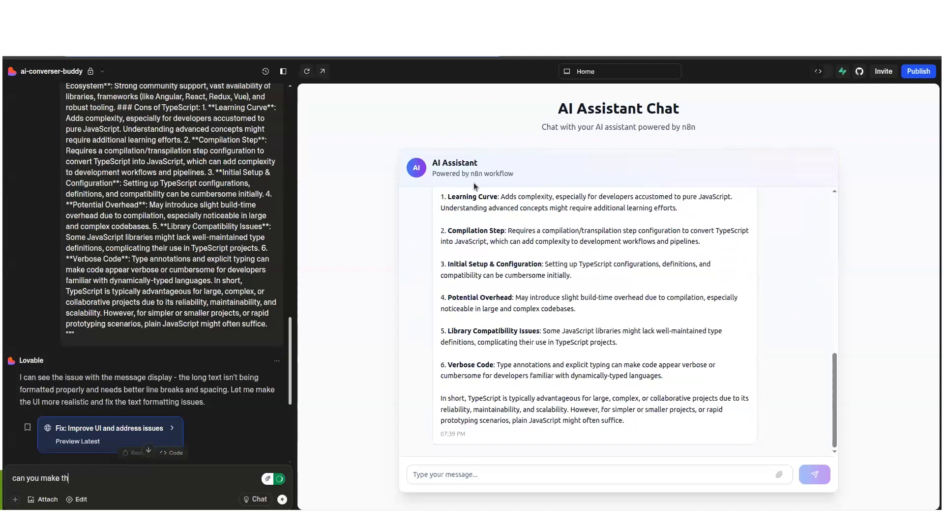
pyautogui.press('BackSpace')
pyautogui.press('BackSpace')
pyautogui.press('BackSpace')
pyautogui.write('chatbox more')
pyautogui.press('BackSpace')
pyautogui.press('BackSpace')
pyautogui.press('BackSpace')
pyautogui.press('BackSpace')
pyautogui.press('BackSpace')
pyautogui.write('full width and make it more user firendly over here')
pyautogui.press('Return')
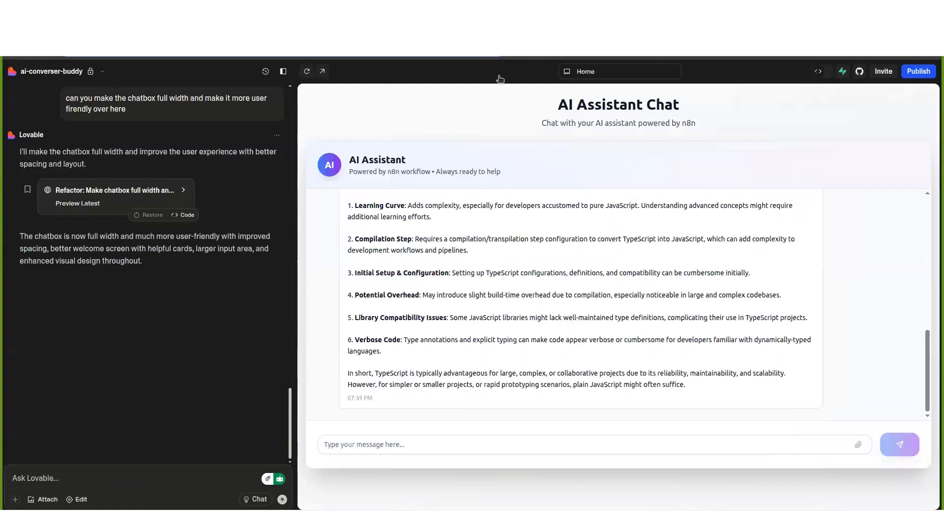
# Review the conversation from "hey" to the TypeScript reply in the redesigned chatbox.
pyautogui.scroll(10, 455, 208)
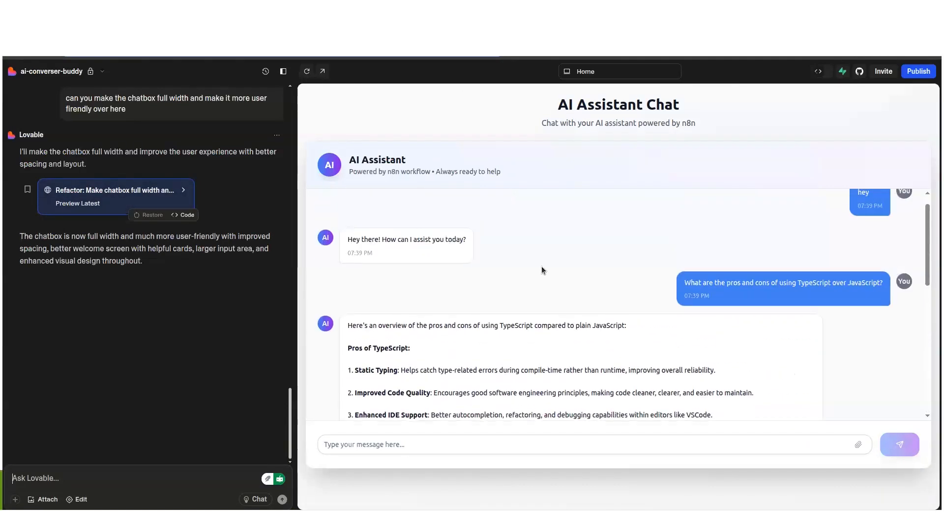
pyautogui.scroll(1, 541, 270)
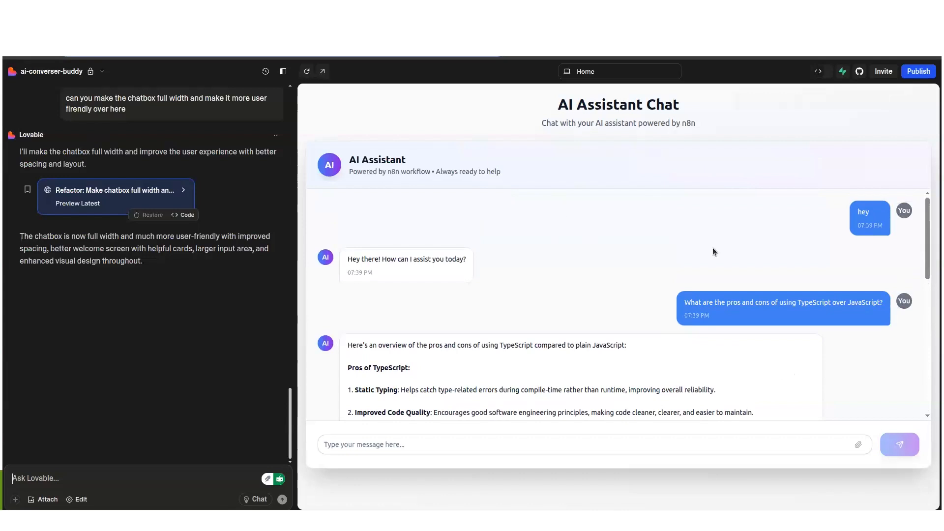
pyautogui.scroll(-10, 436, 379)
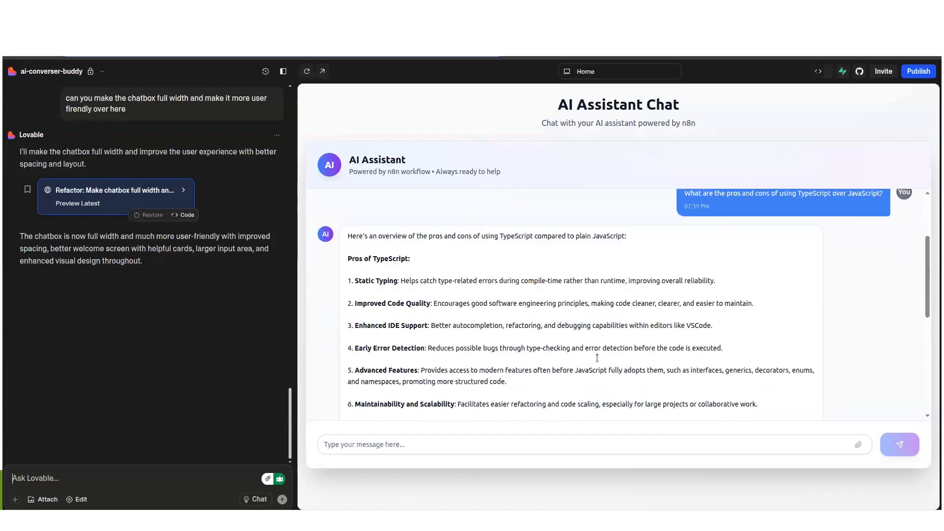
# Reread the TypeScript reply in the chat preview and view My workflow 3 in n8n, including the AI Agent's model, memory and tool nodes.
pyautogui.scroll(10, 368, 361)
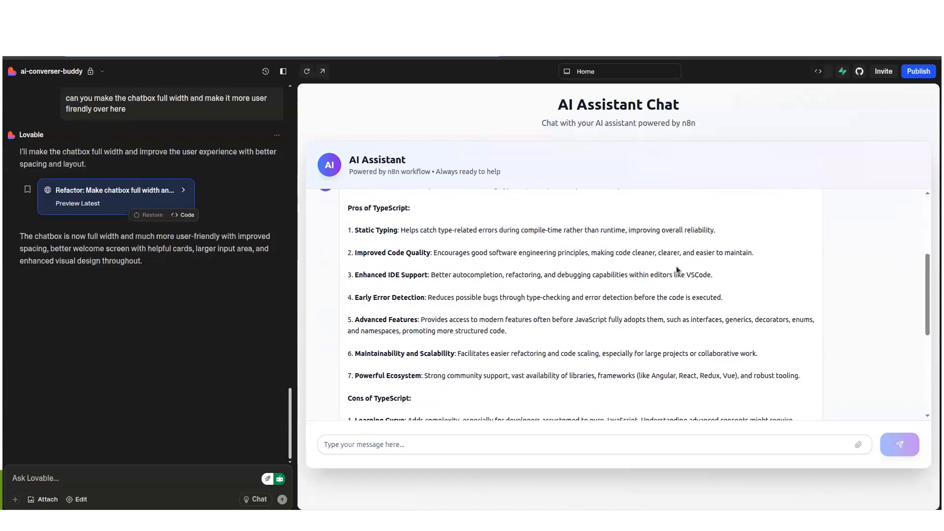
pyautogui.scroll(2, 148, 271)
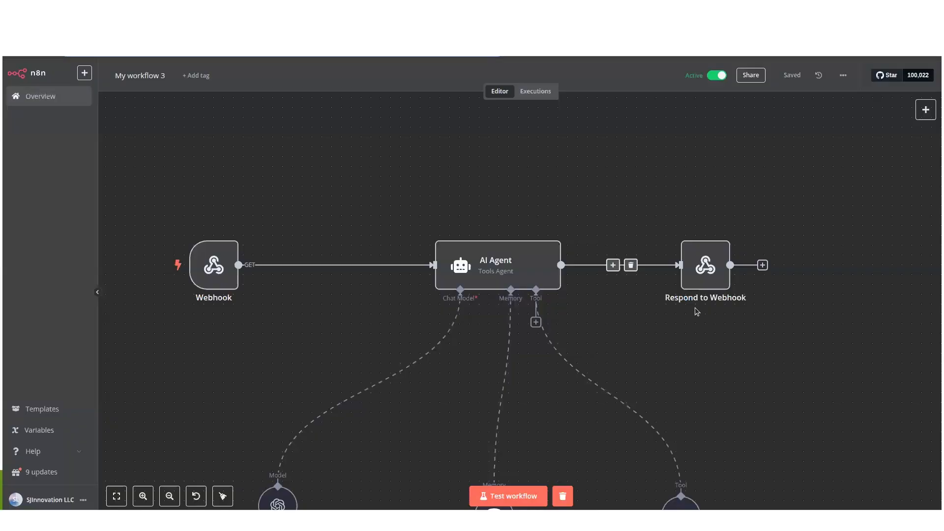
pyautogui.scroll(-3, 639, 304)
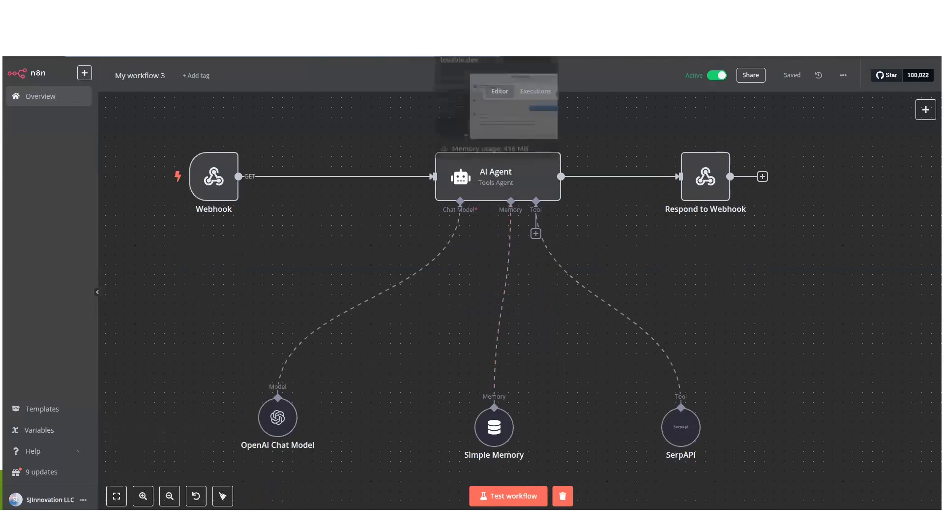
# Switch to Lovable and publish the chat project to ai-converser-buddy.lovable.app.
pyautogui.click(482, 32)
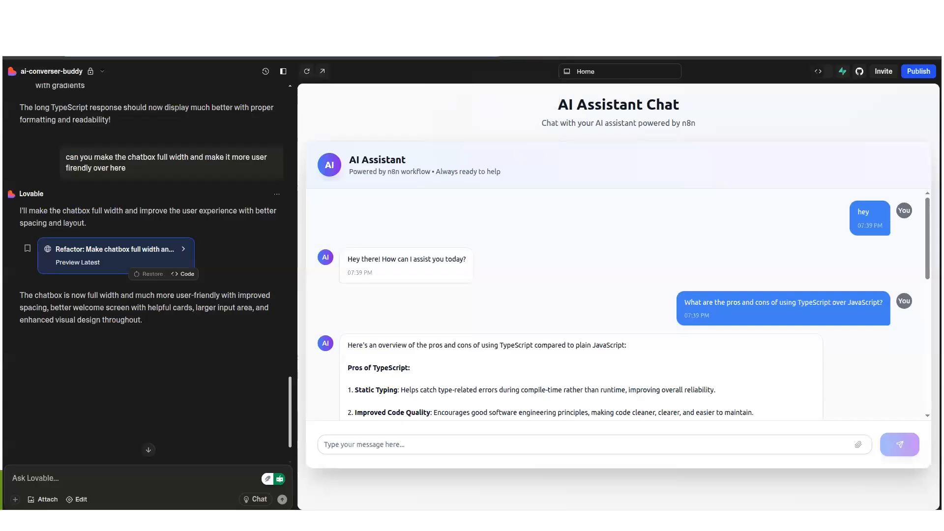
pyautogui.scroll(-2, 615, 305)
pyautogui.click(918, 71)
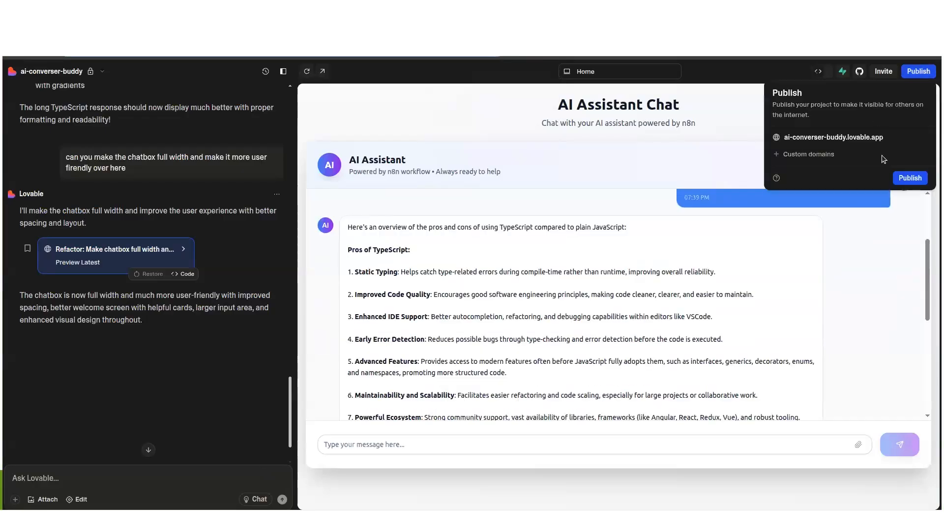
pyautogui.click(904, 180)
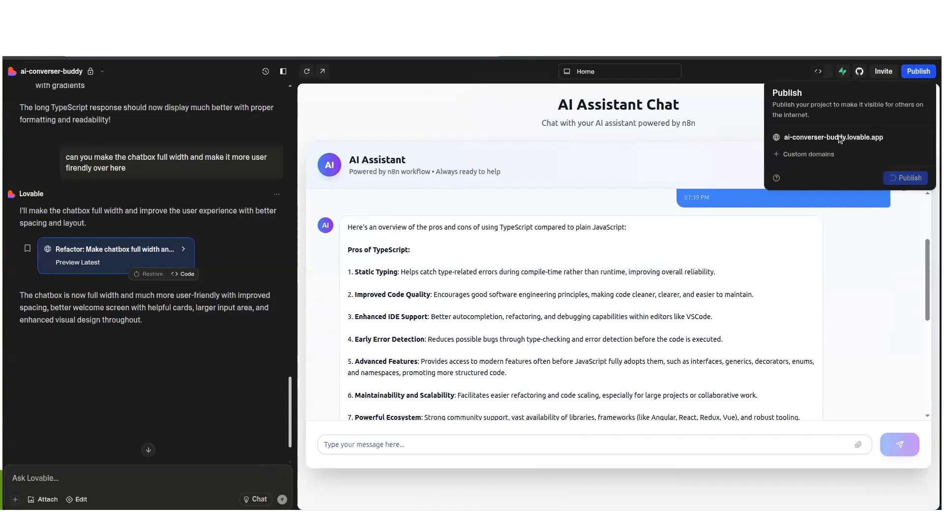